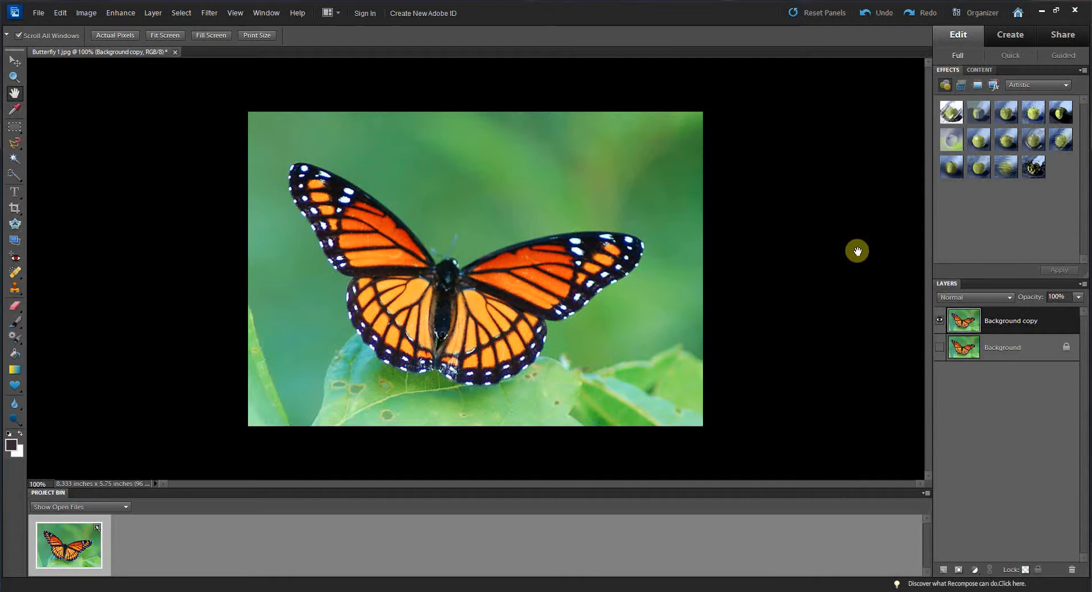
Step: Try gray and custom canvas background colours around the image, then set the canvas background back to black
right_click(815, 219)
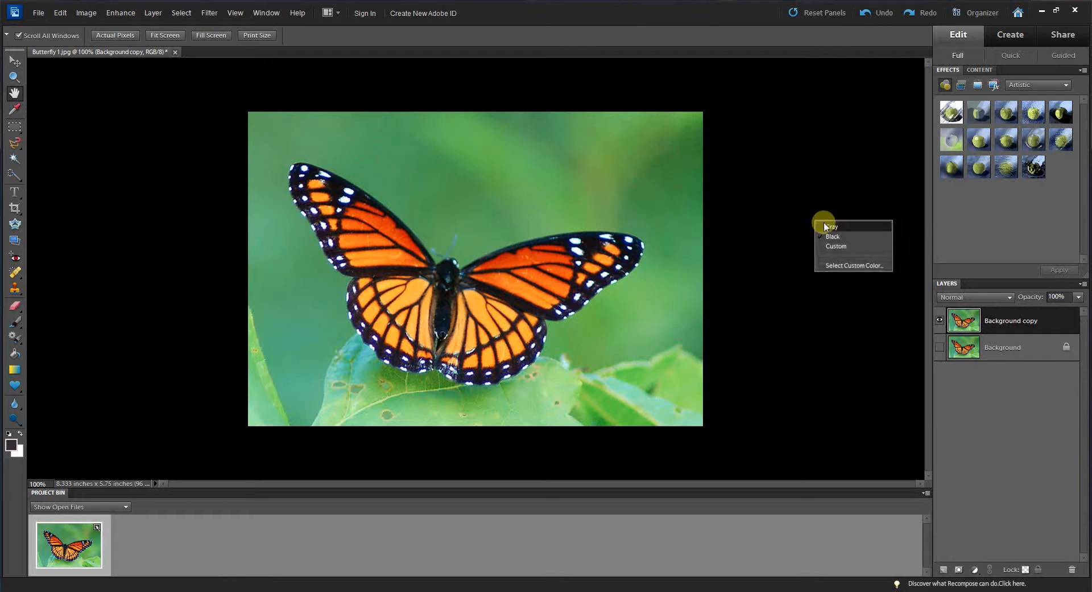
left_click(836, 227)
right_click(823, 220)
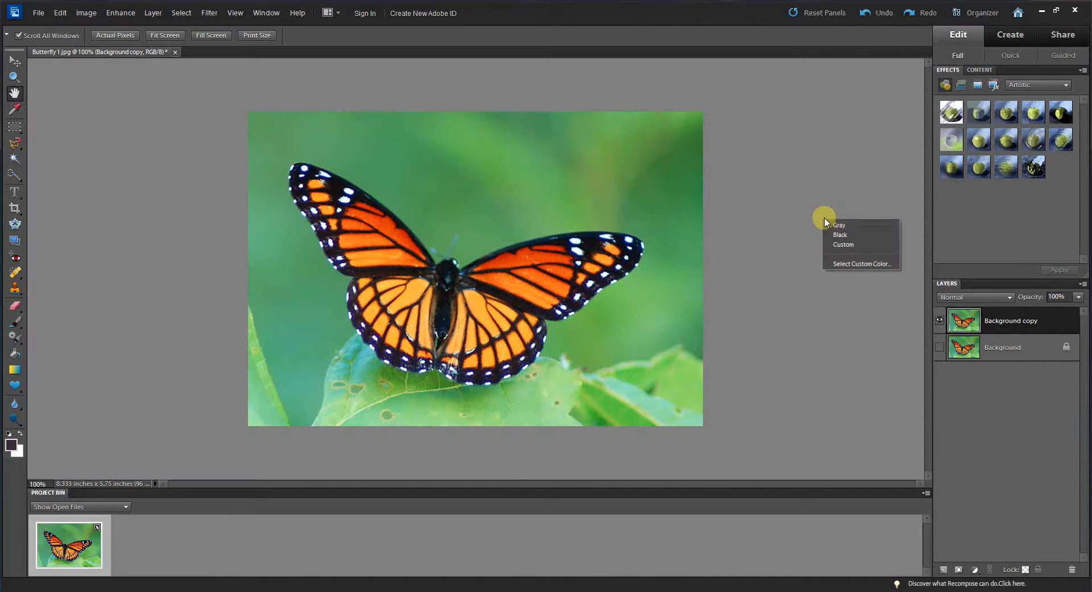
left_click(835, 234)
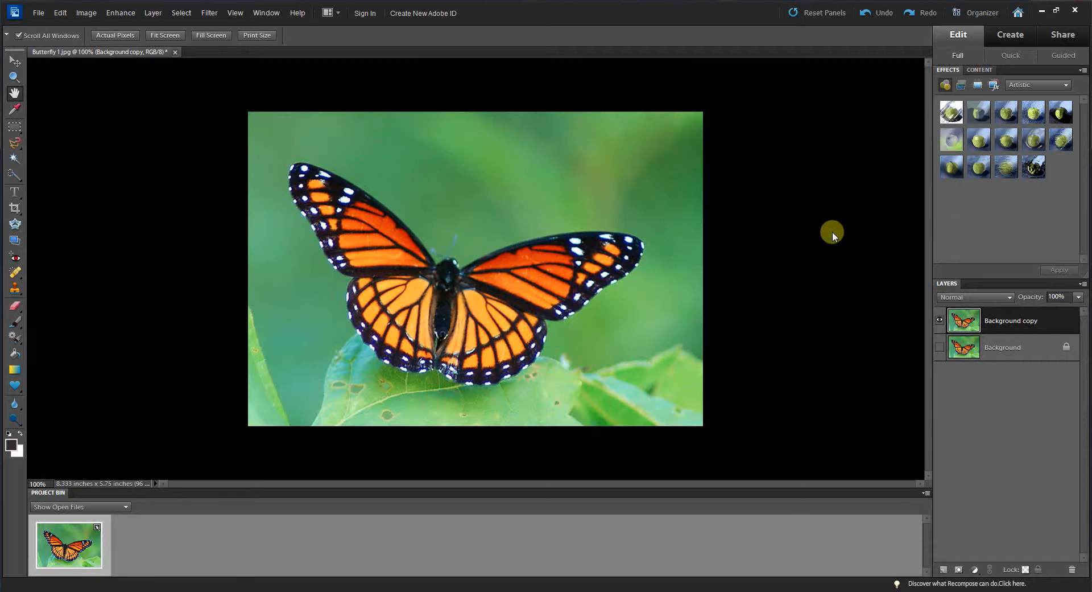
right_click(829, 228)
left_click(844, 256)
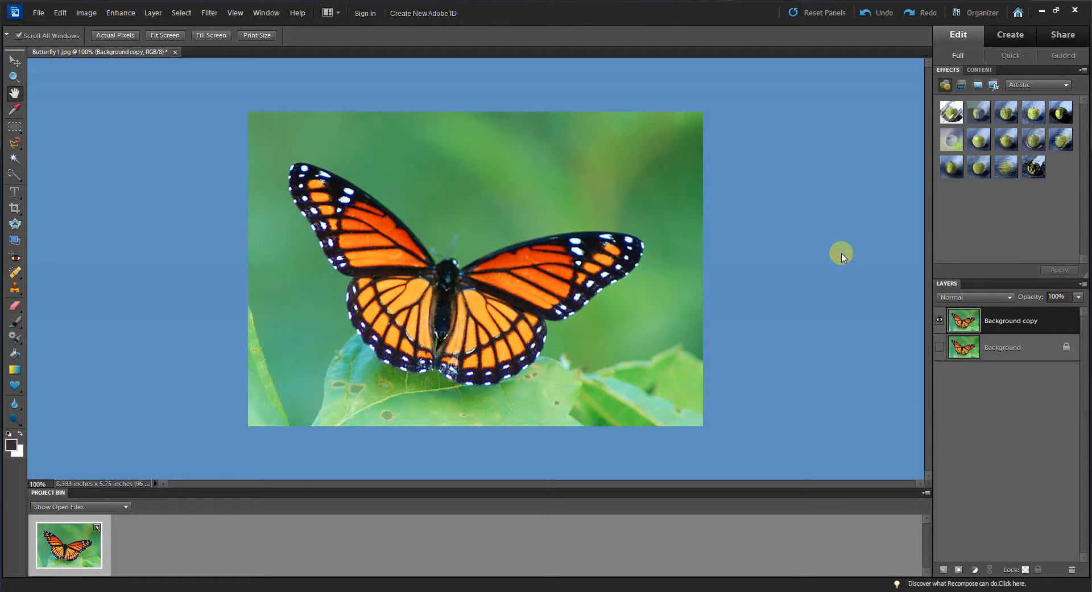
right_click(823, 228)
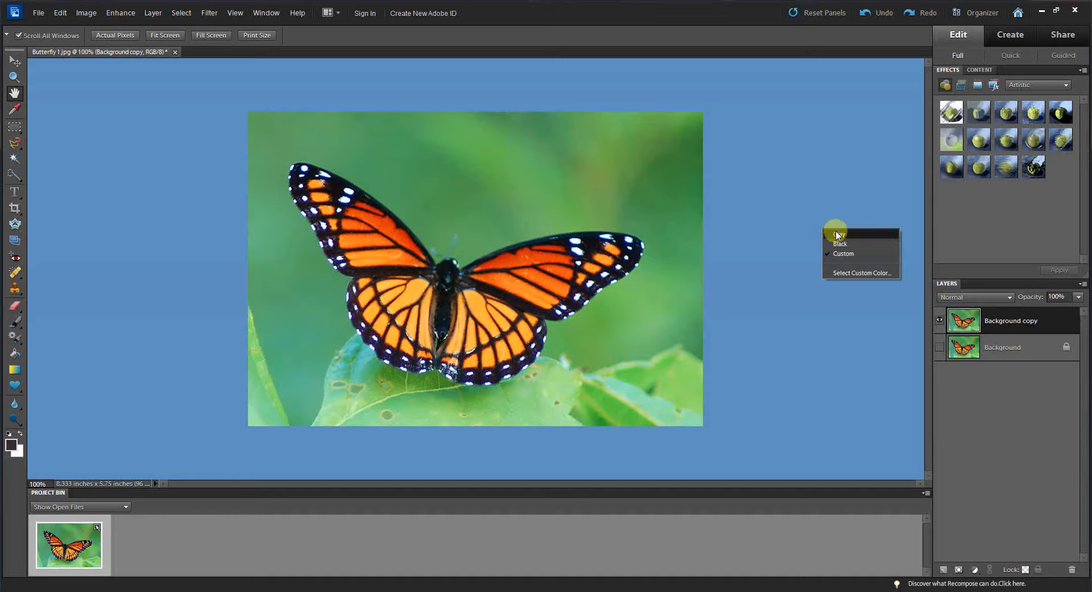
left_click(838, 244)
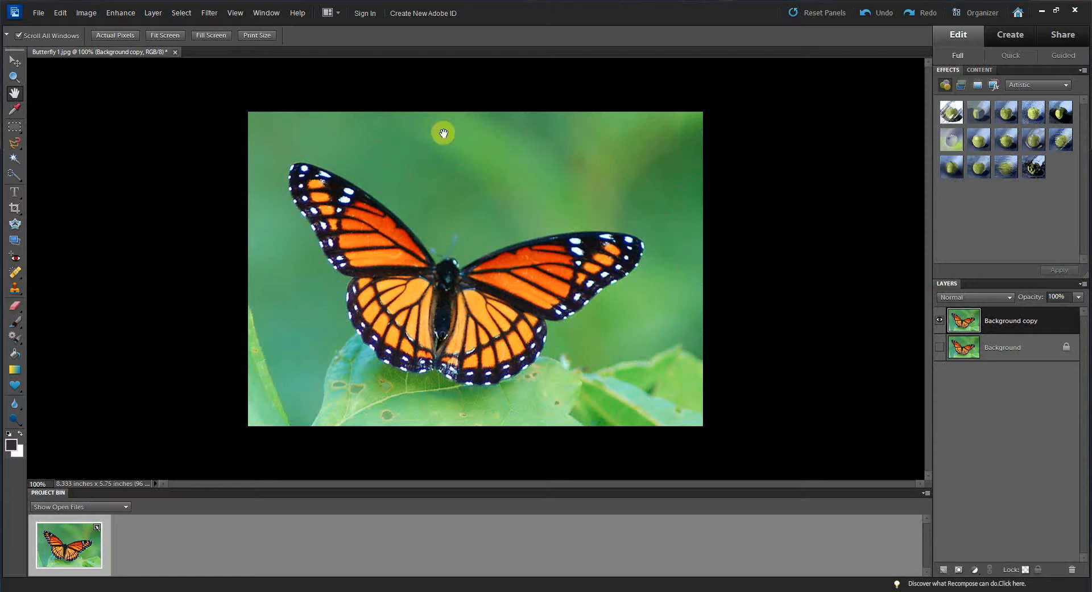
Step: Select the butterfly with the Quick Selection tool, painting across its wings and body
right_click(637, 153)
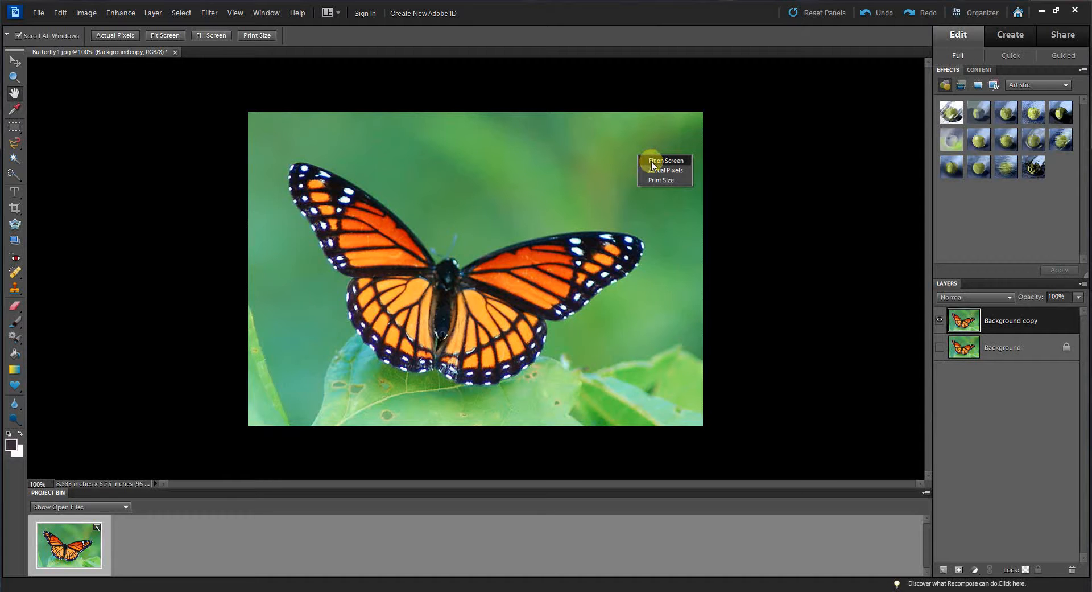
left_click(654, 161)
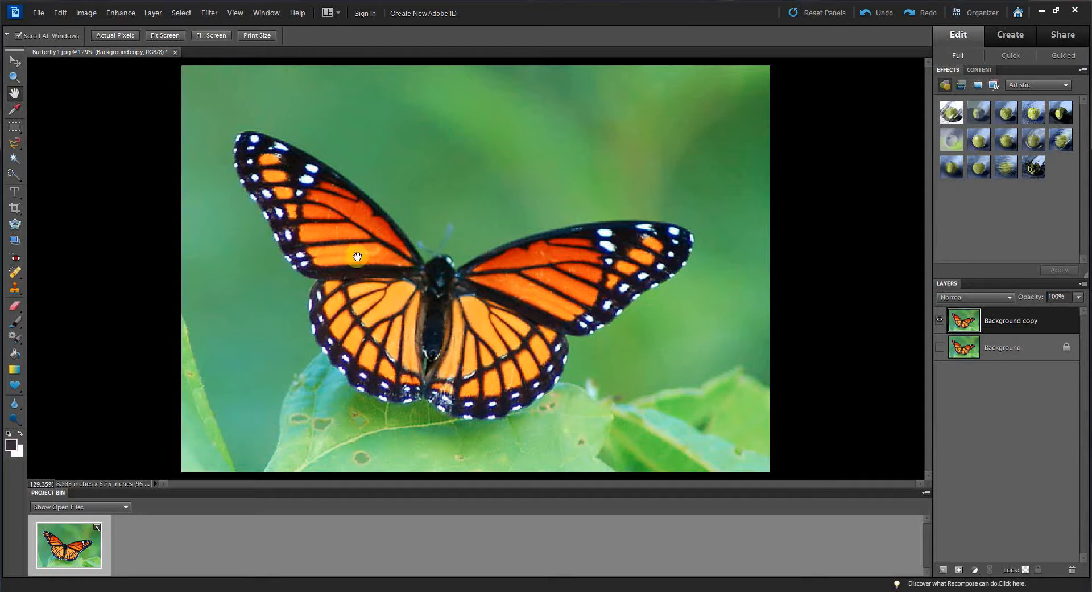
left_click(15, 177)
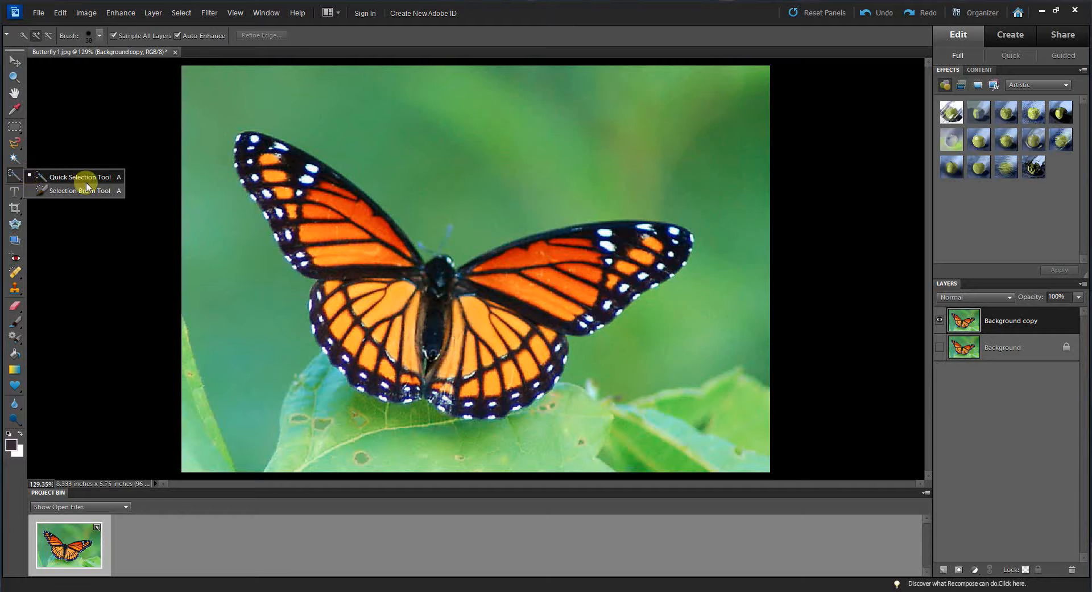
left_click(74, 191)
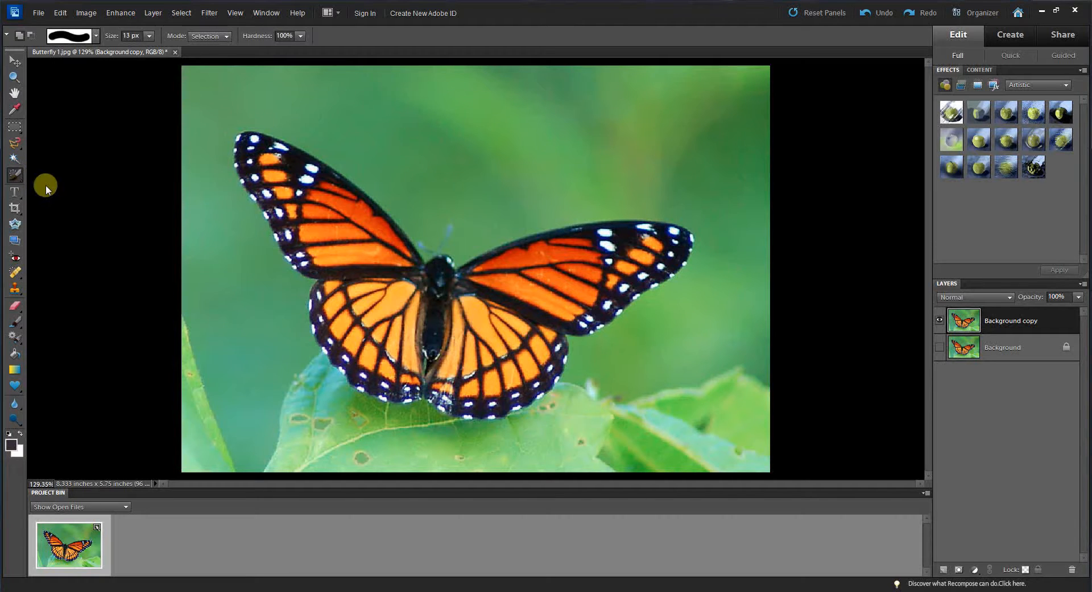
left_click(21, 174)
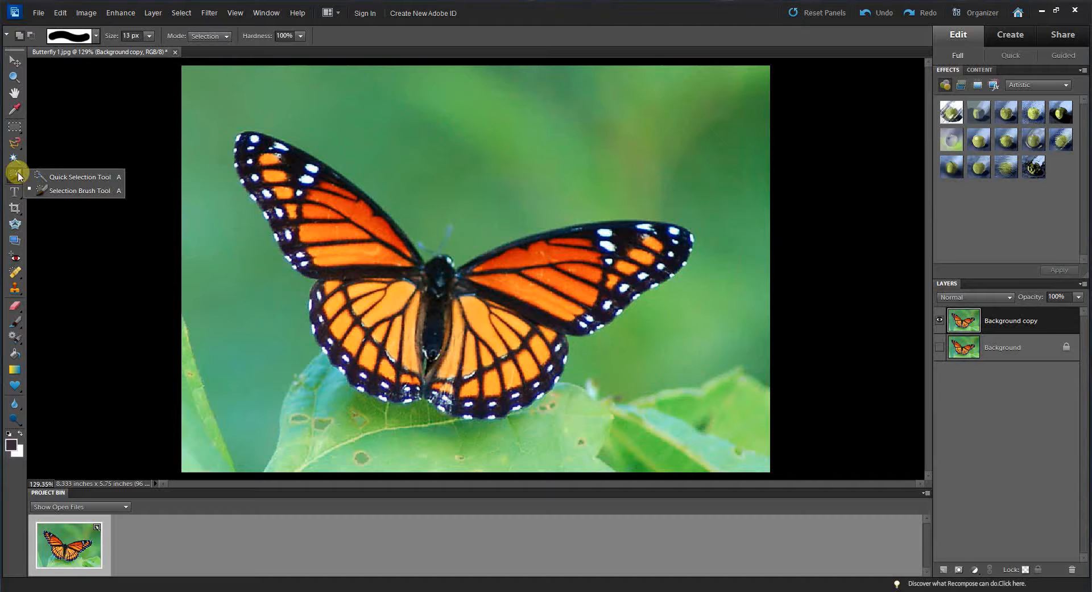
left_click(70, 177)
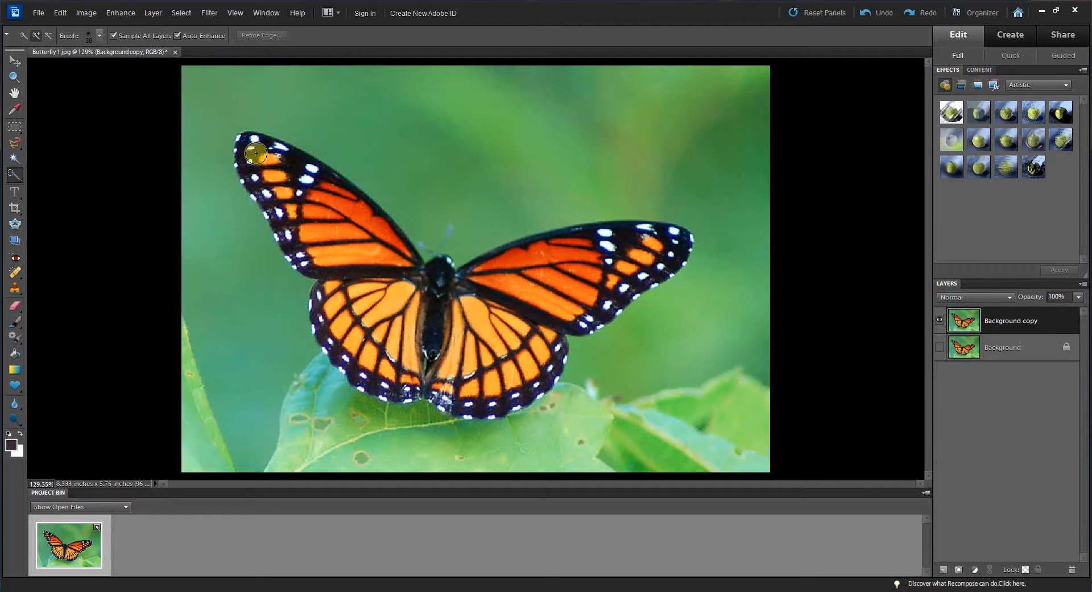
mouse_move(257, 153)
left_mouse_down()
mouse_move(430, 325)
mouse_move(460, 323)
mouse_move(563, 268)
mouse_move(662, 248)
left_mouse_up()
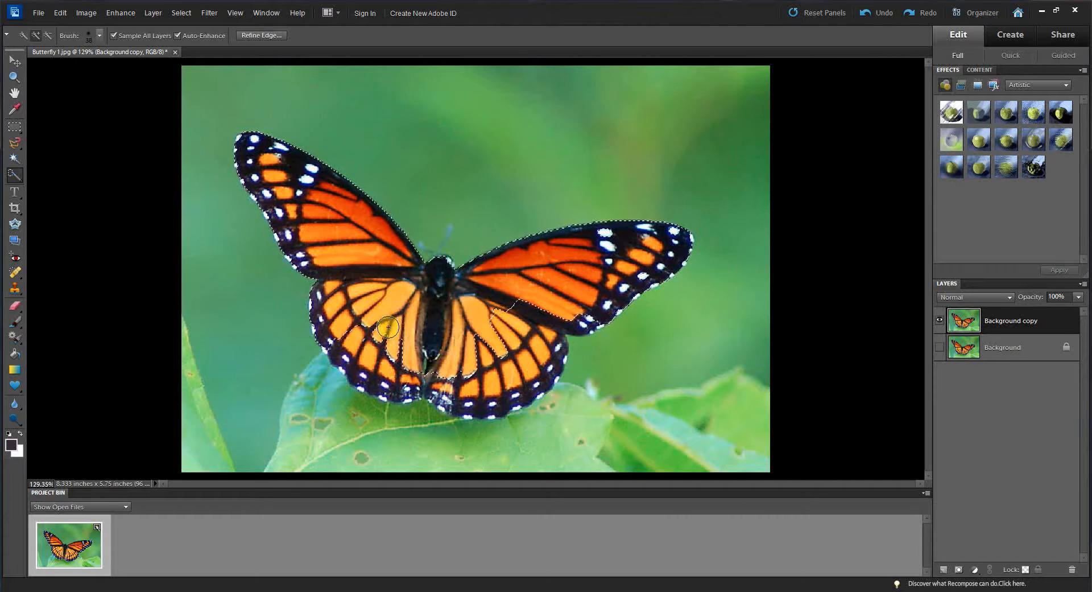
left_click_drag(377, 360, 376, 363)
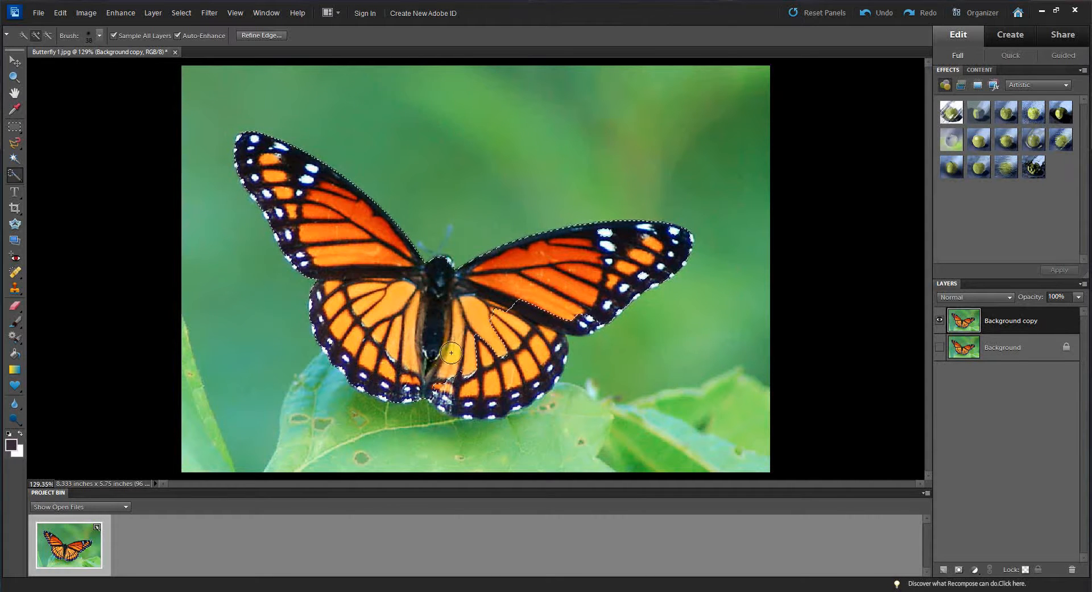
mouse_move(486, 311)
left_mouse_down()
mouse_move(524, 337)
mouse_move(517, 362)
mouse_move(495, 372)
left_mouse_up()
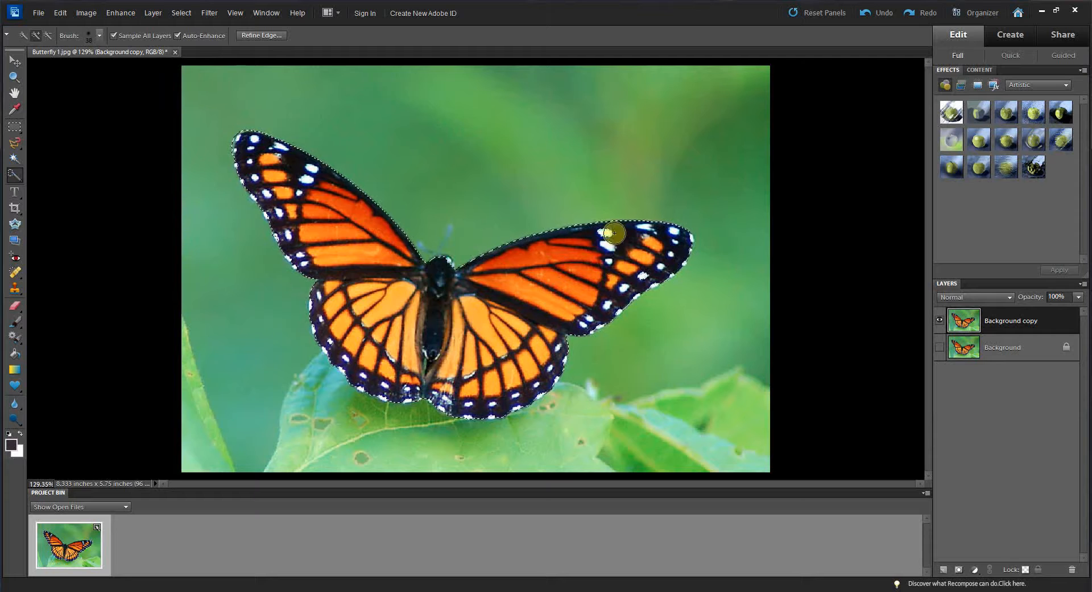
Step: Zoom in to 300% and pan around the butterfly to inspect the selection edges
left_click(13, 78)
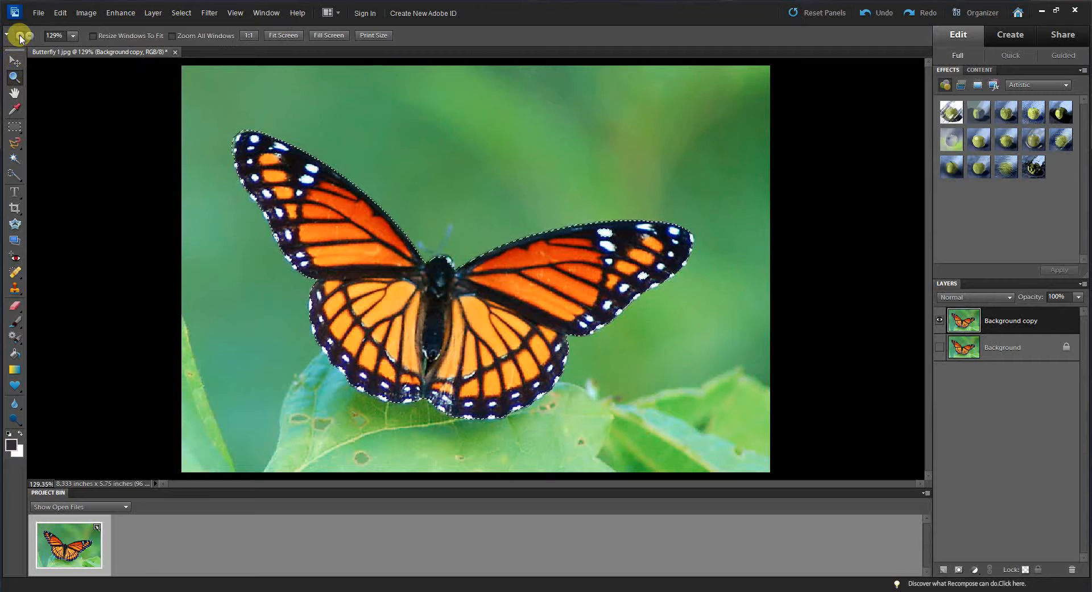
left_click(633, 253)
left_click(636, 254)
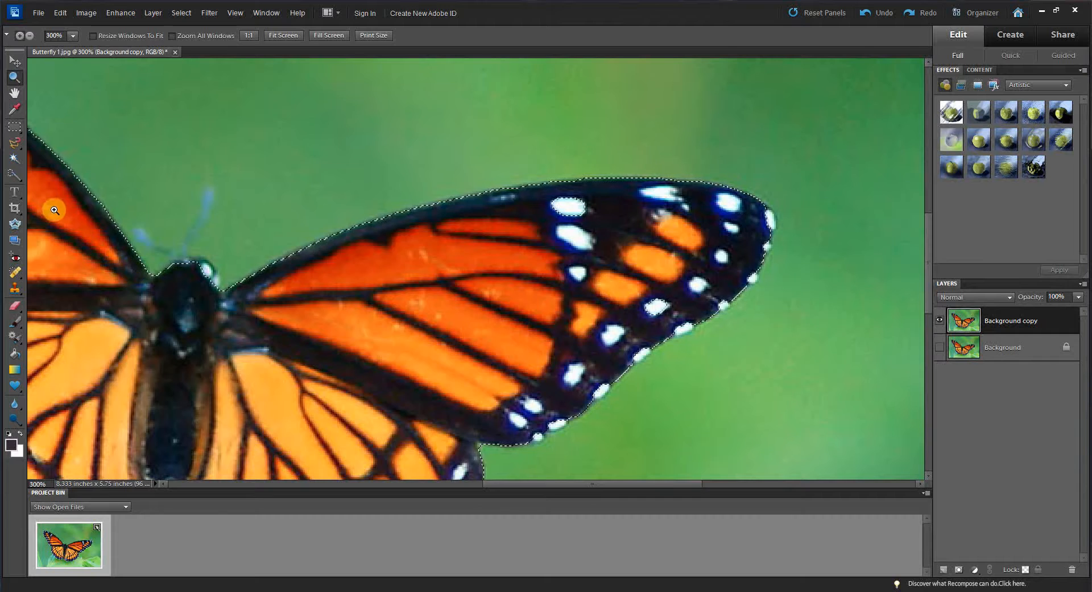
left_click(11, 175)
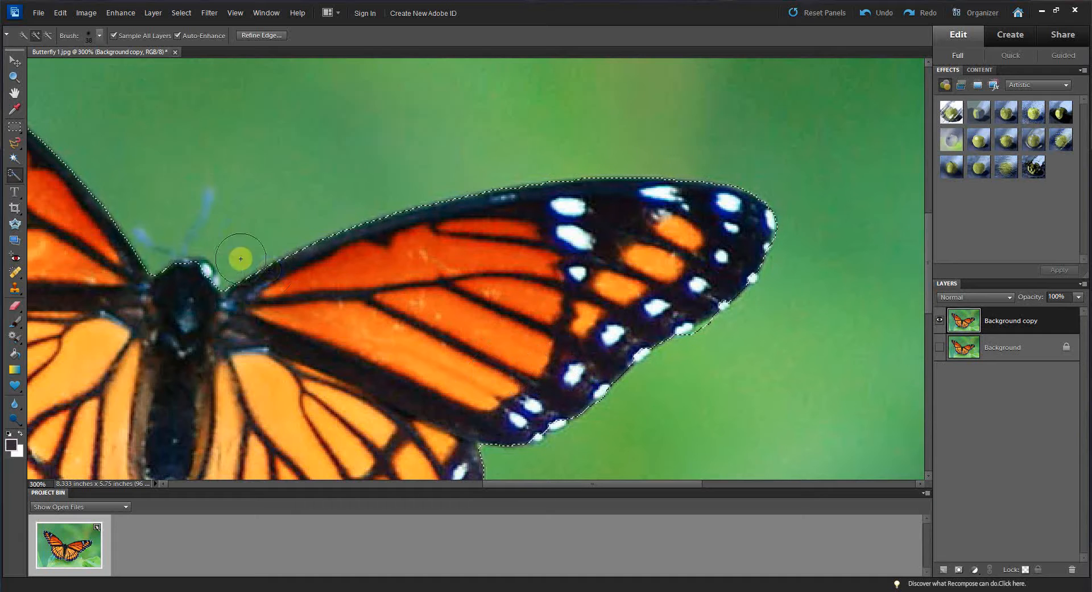
left_click(15, 92)
left_click_drag(265, 343, 480, 146)
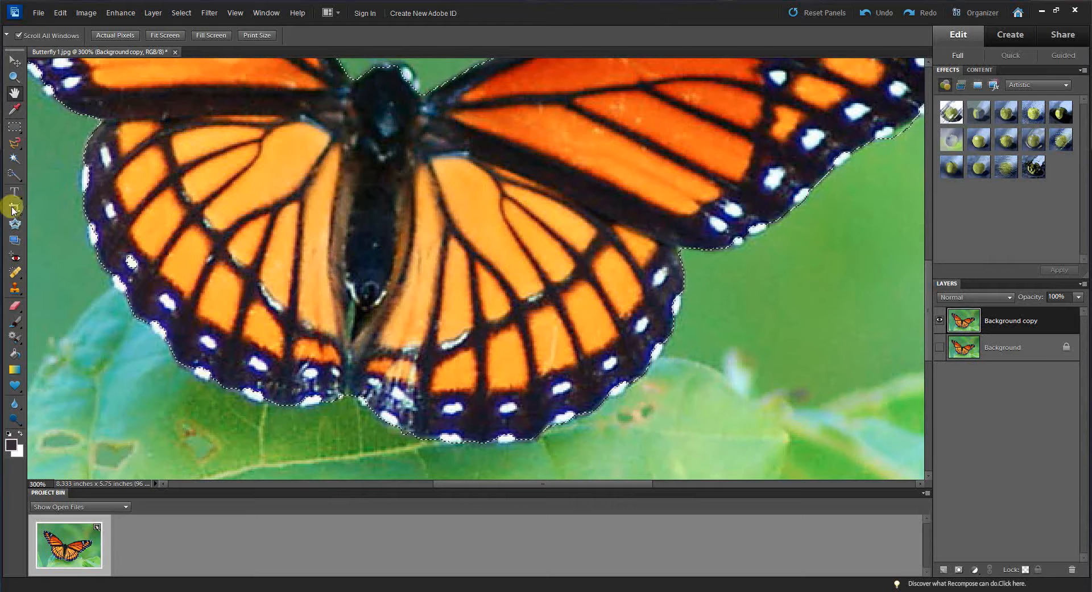
left_click(15, 174)
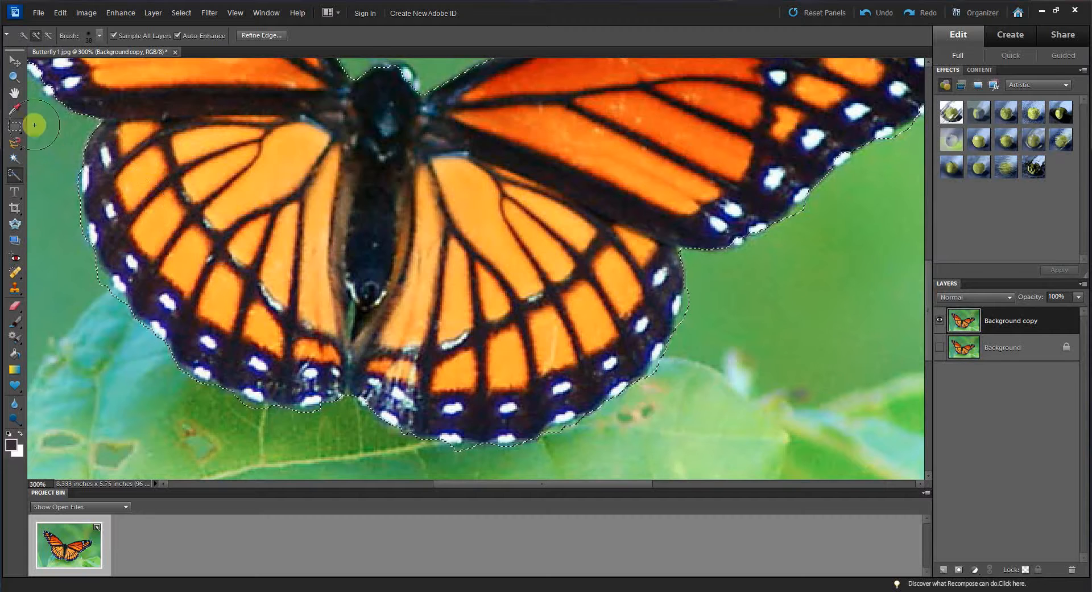
left_click(21, 97)
left_click_drag(74, 98, 379, 298)
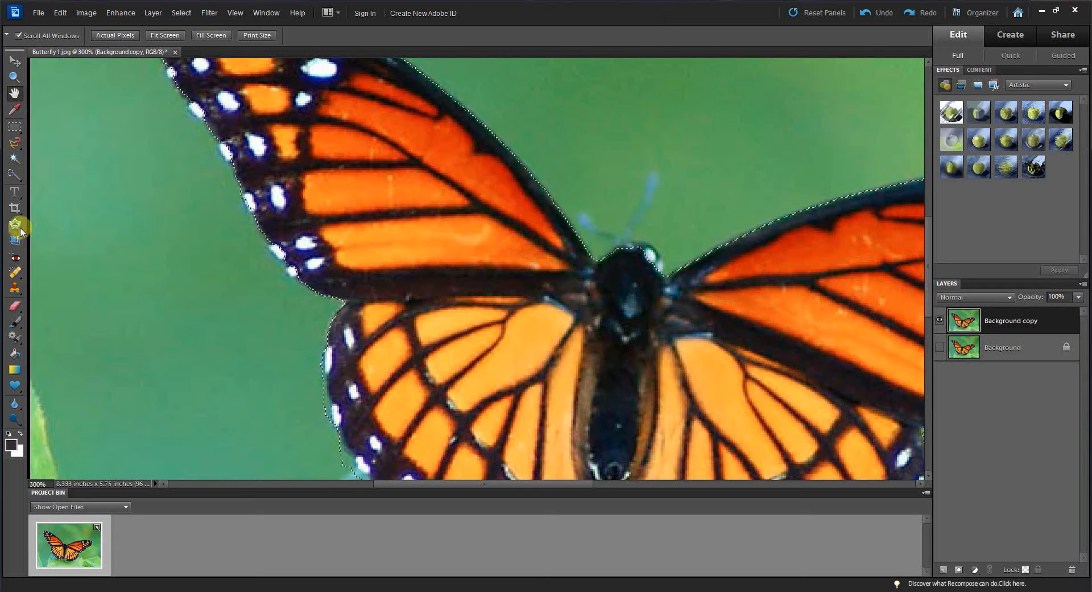
left_click(13, 174)
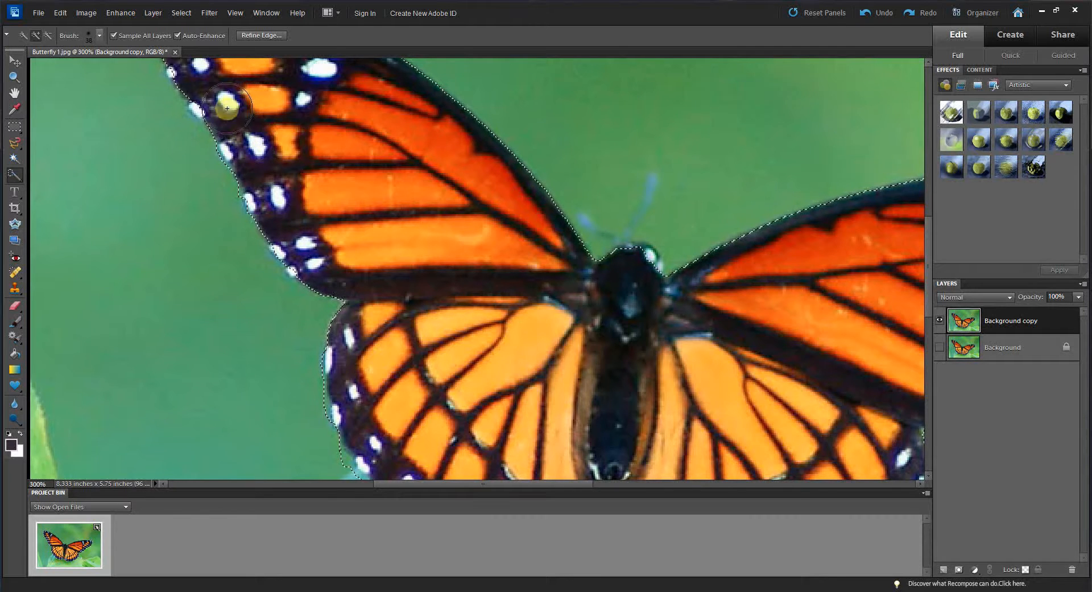
left_click(15, 92)
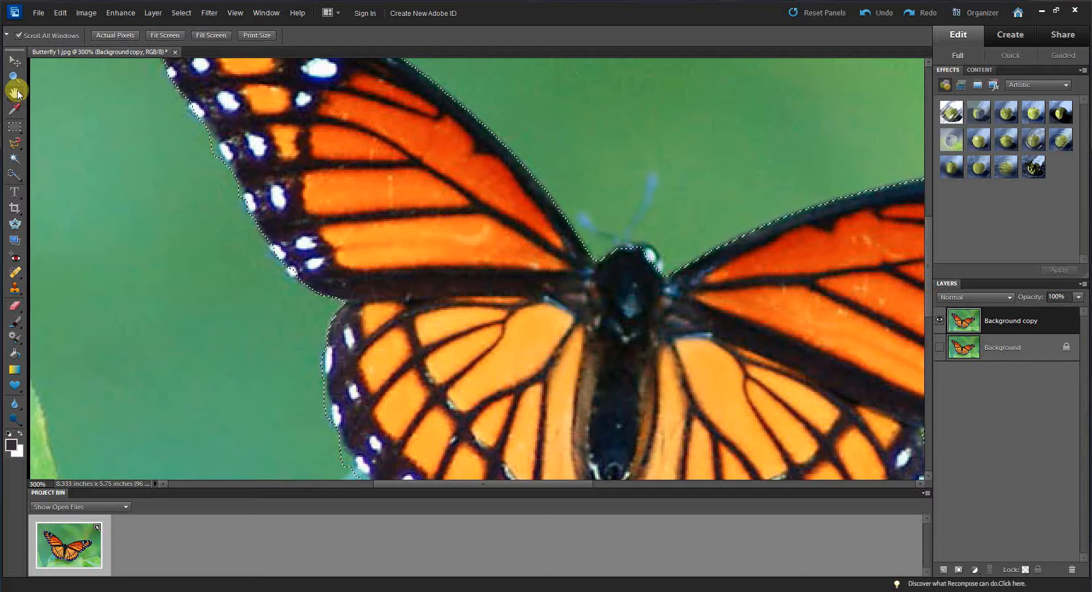
left_click_drag(469, 201, 512, 336)
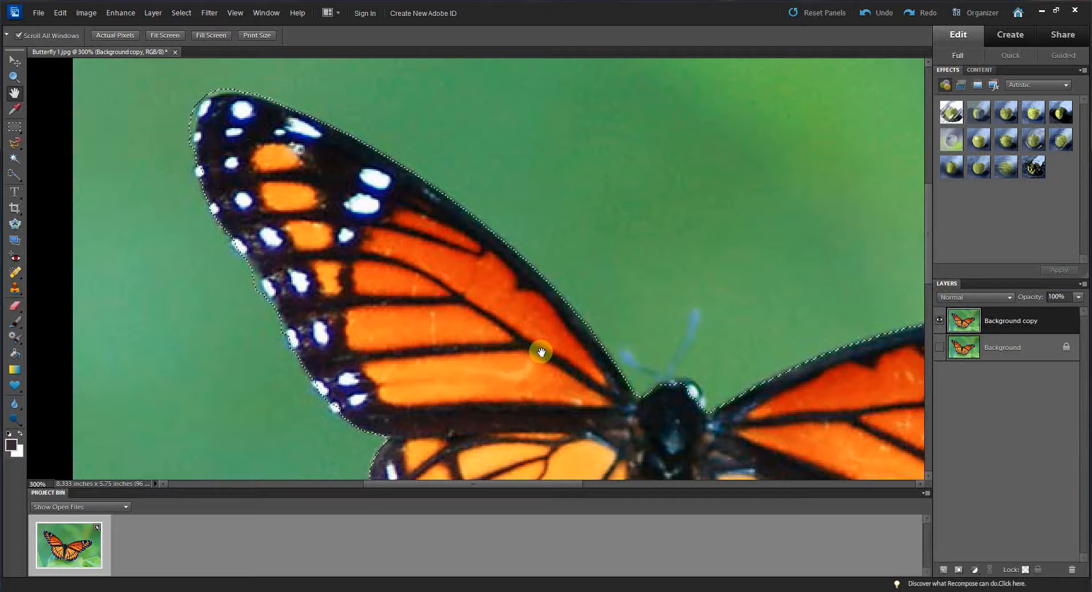
left_click_drag(576, 396, 480, 295)
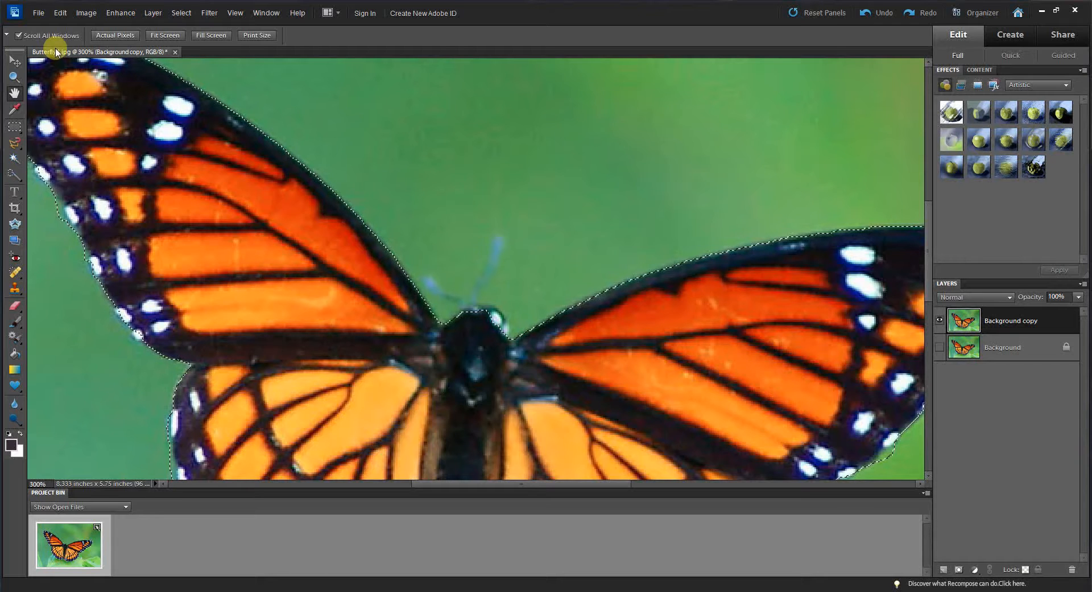
left_click(15, 175)
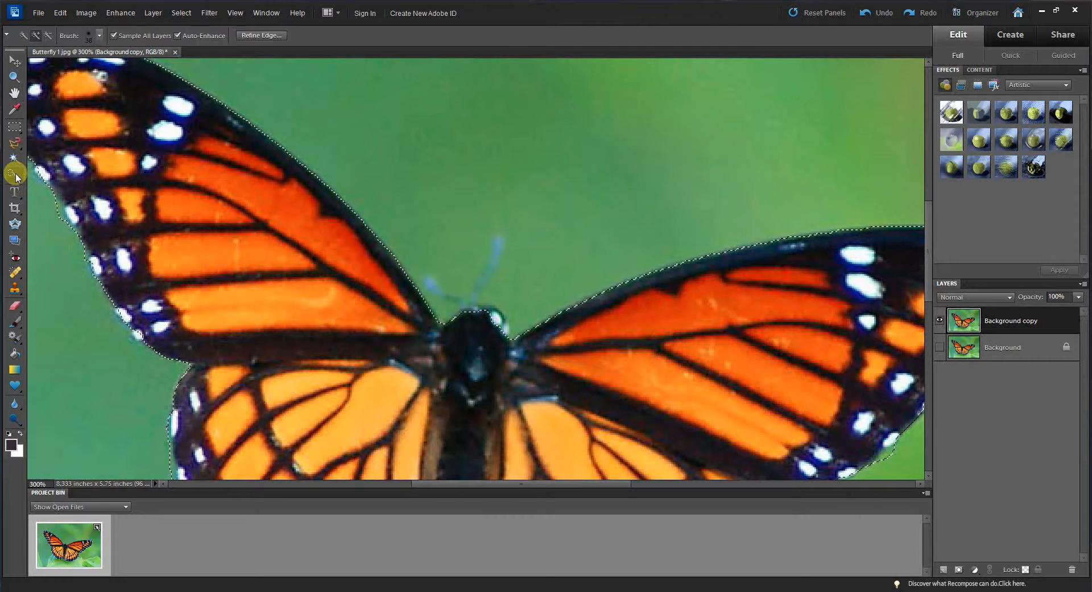
Step: Reduce the Quick Selection brush diameter and add the butterfly's antenna to the selection
left_click(100, 38)
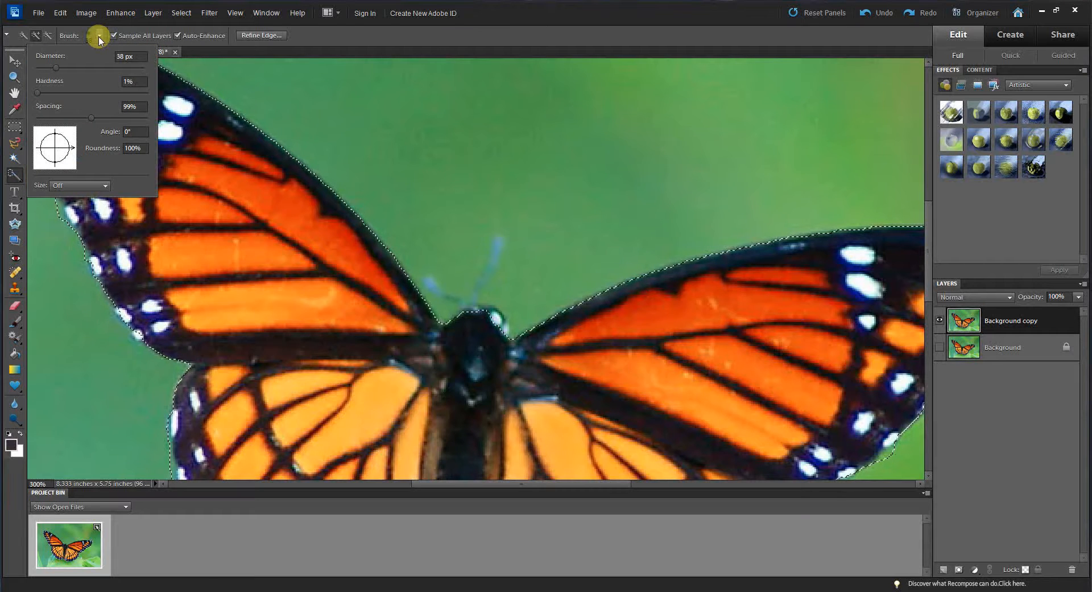
left_click(43, 68)
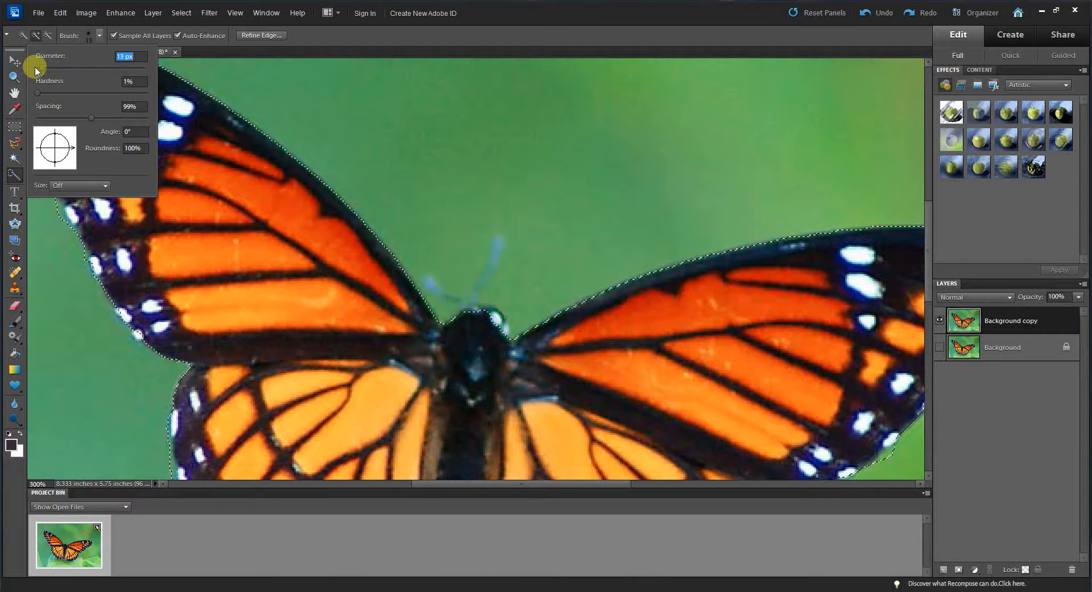
left_click_drag(38, 72, 36, 69)
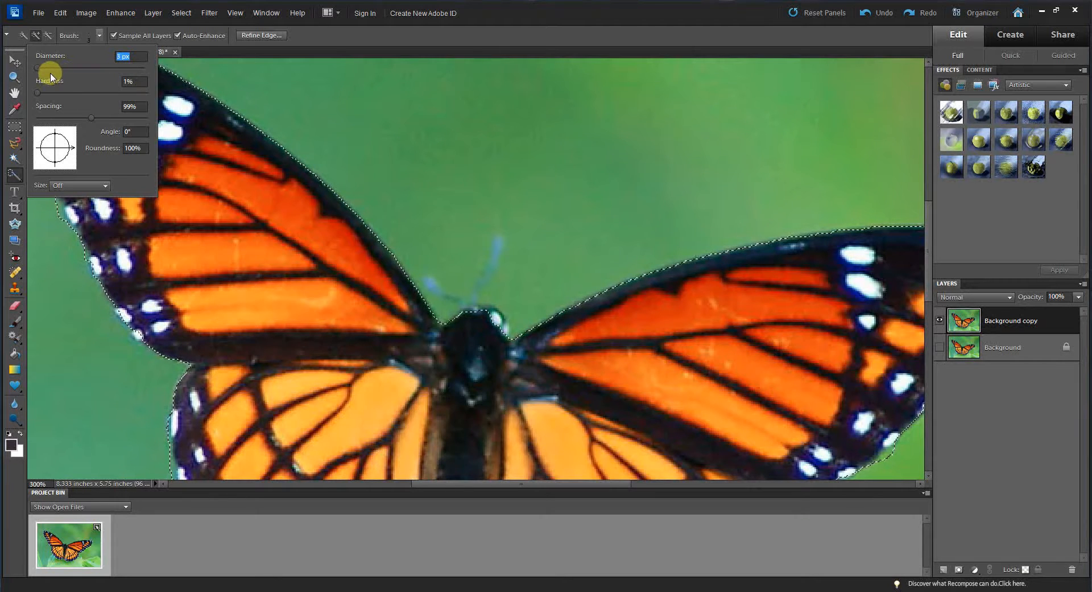
left_click_drag(38, 67, 41, 68)
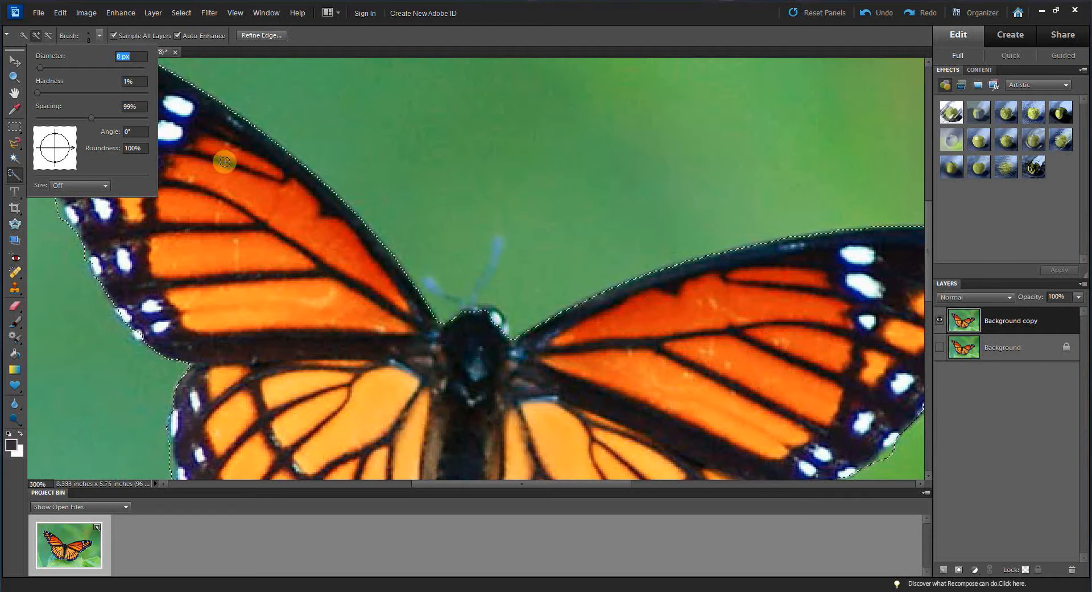
left_click(308, 304)
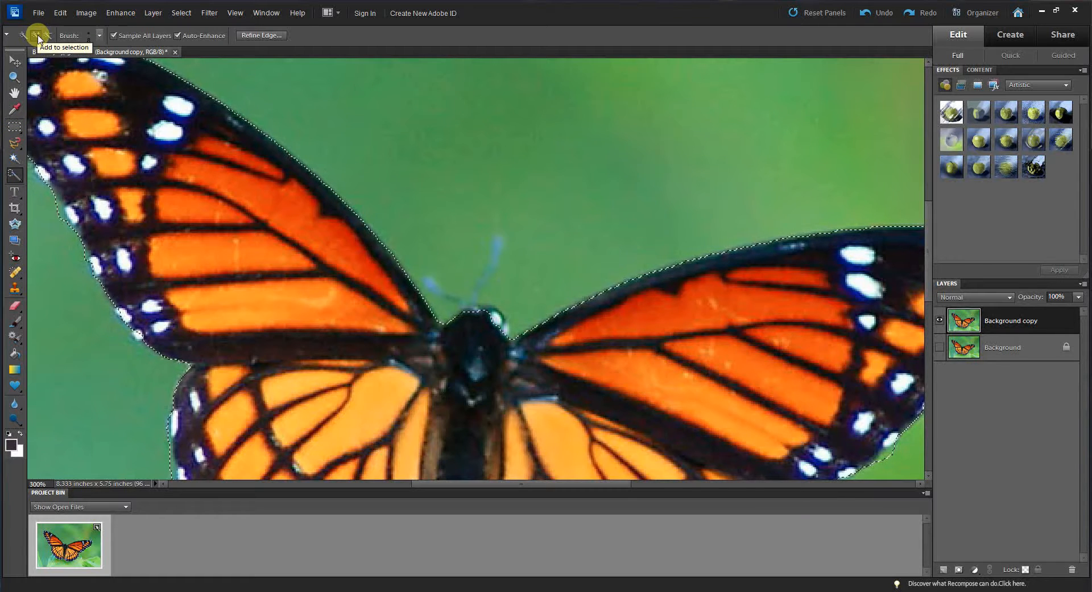
left_click(499, 242)
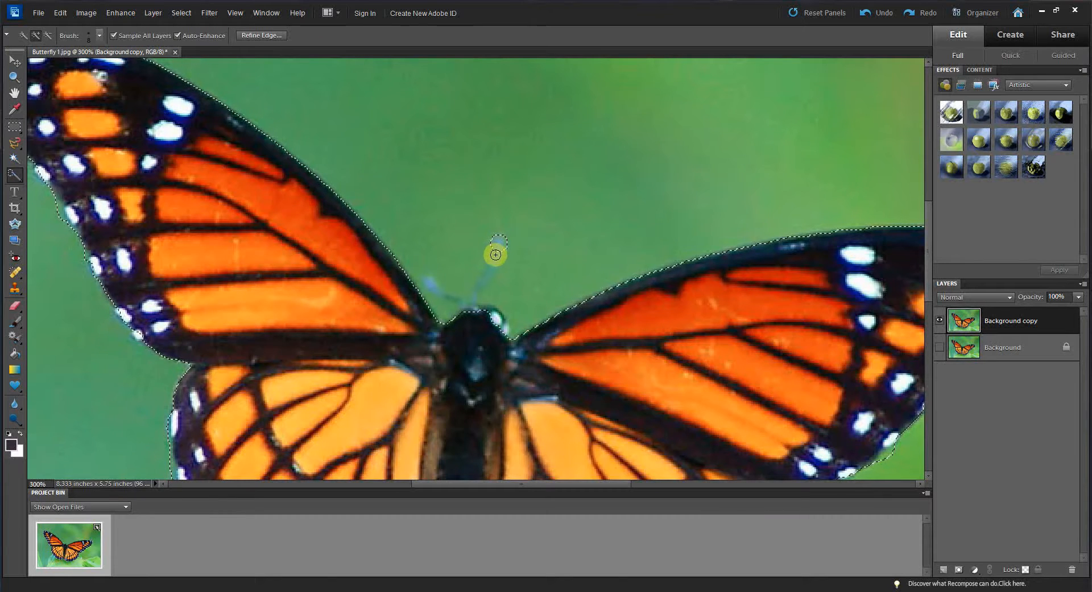
left_click_drag(493, 258, 489, 269)
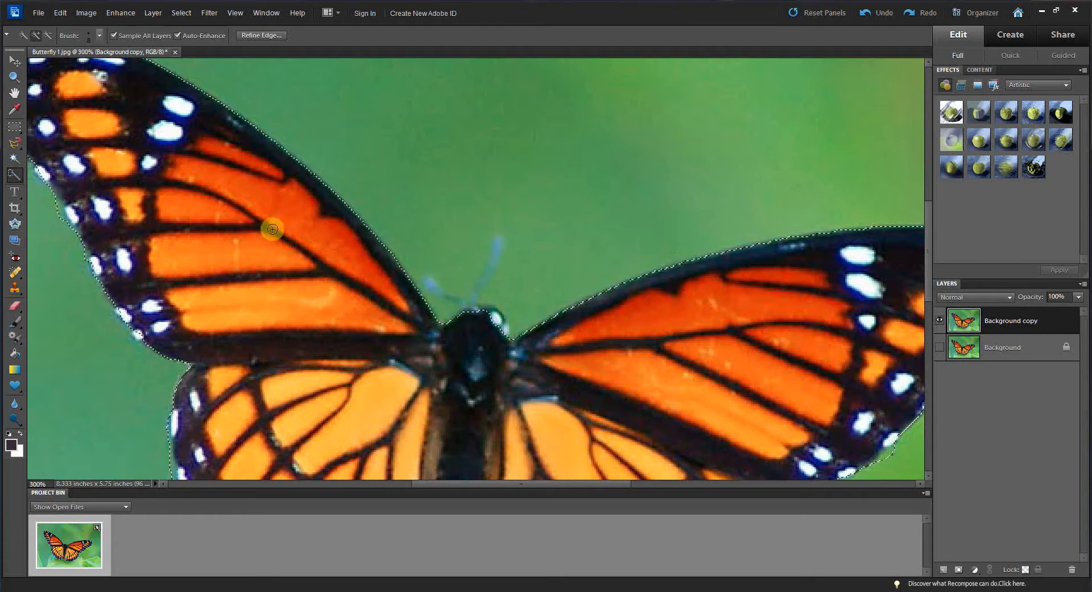
Step: Fit the whole image on screen
left_click(15, 92)
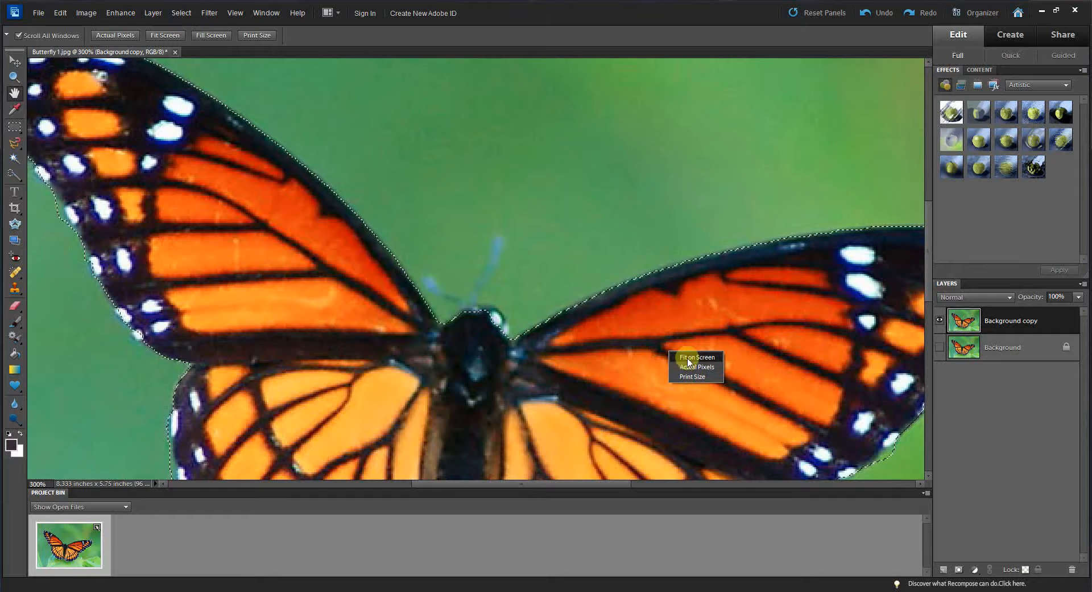
left_click(695, 357)
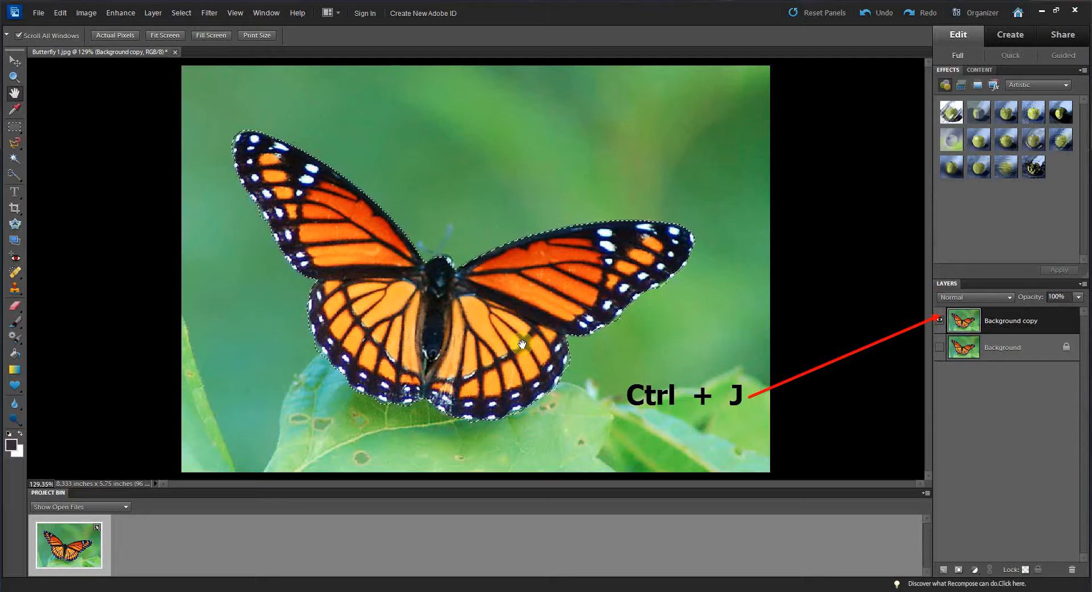
Step: Copy the selected butterfly onto a new layer and hide the Background copy layer
key("ctrl+j")
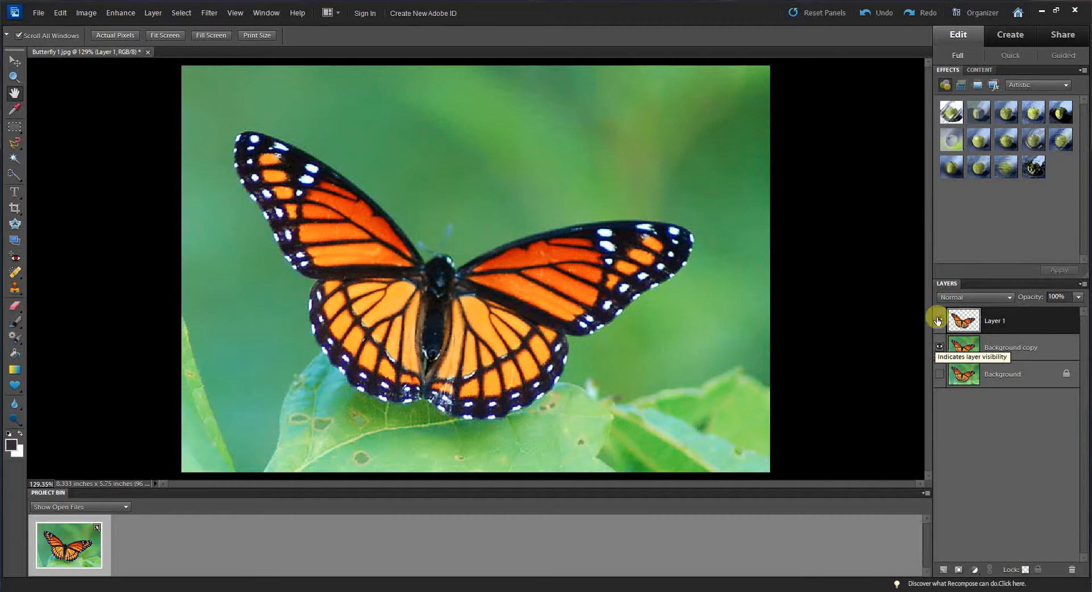
left_click(939, 348)
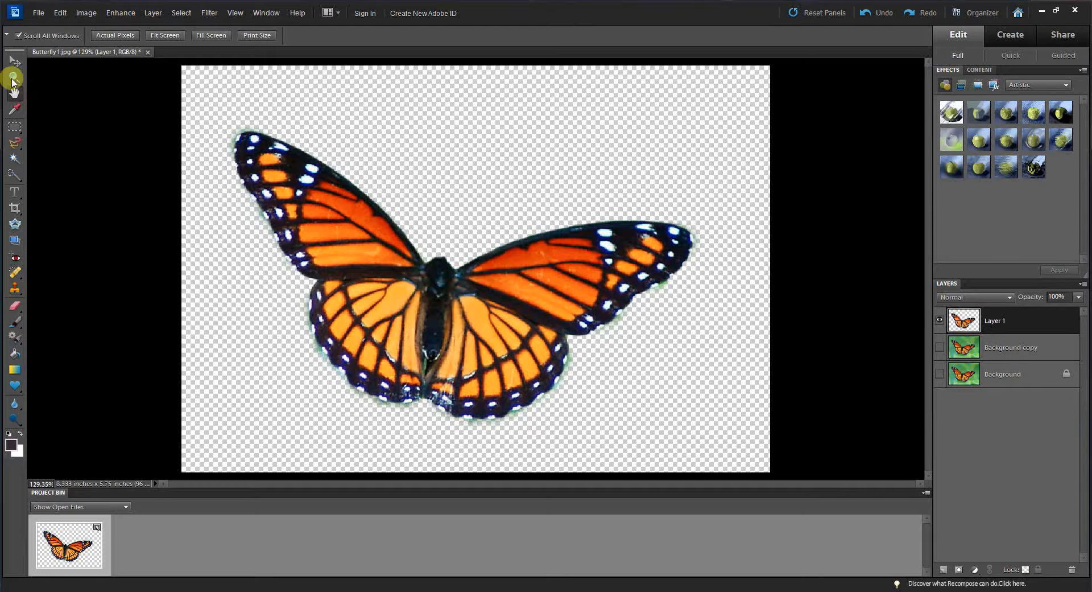
Step: Erase the green fringe along the edge of the upper-left wing tip with the Eraser at 12 px
left_click(12, 79)
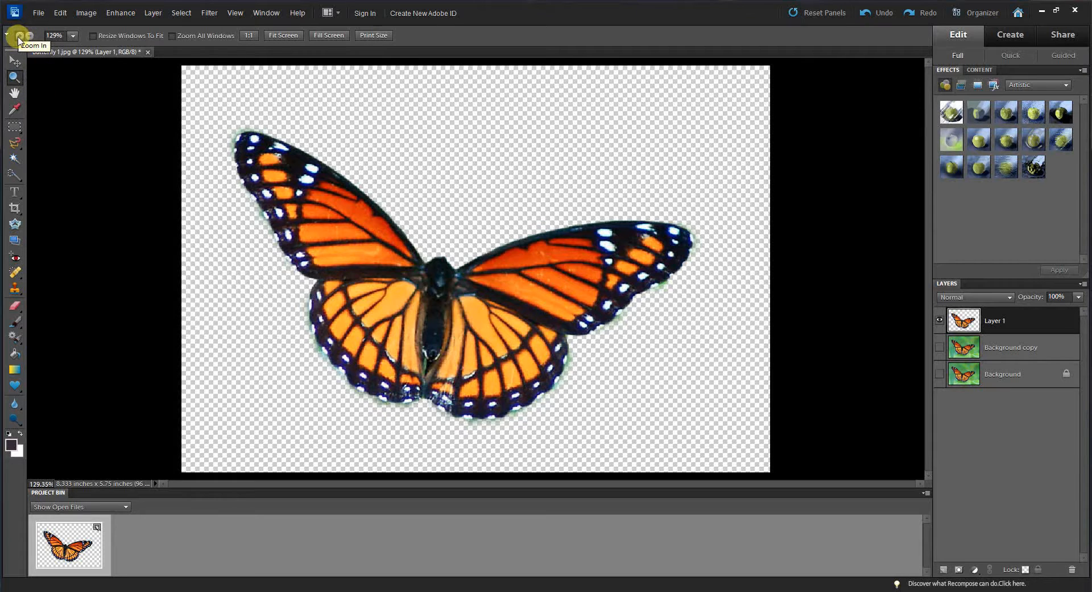
left_click(434, 289)
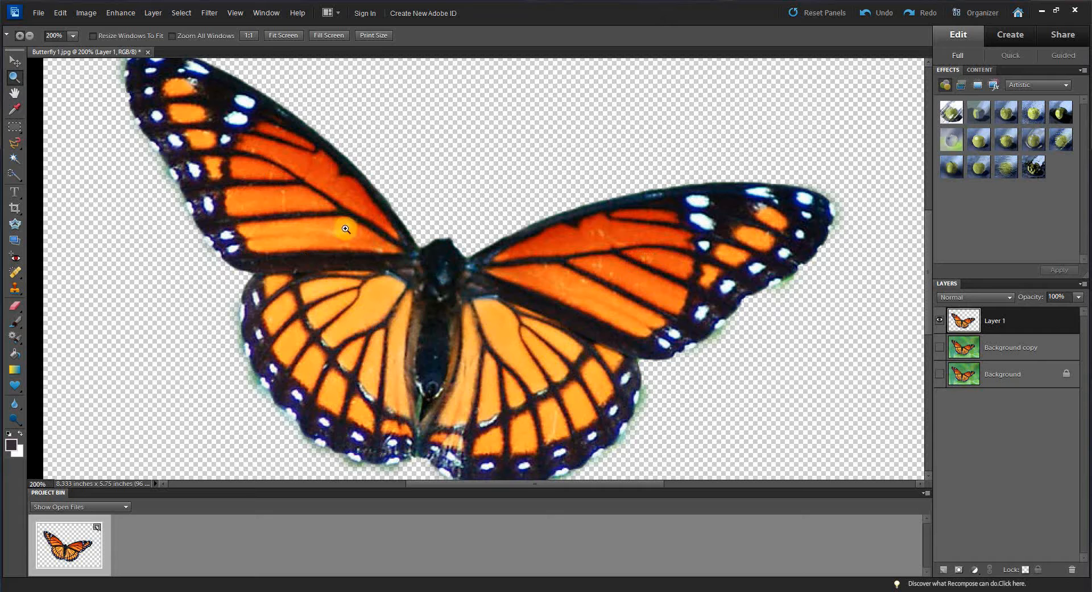
left_click(432, 274)
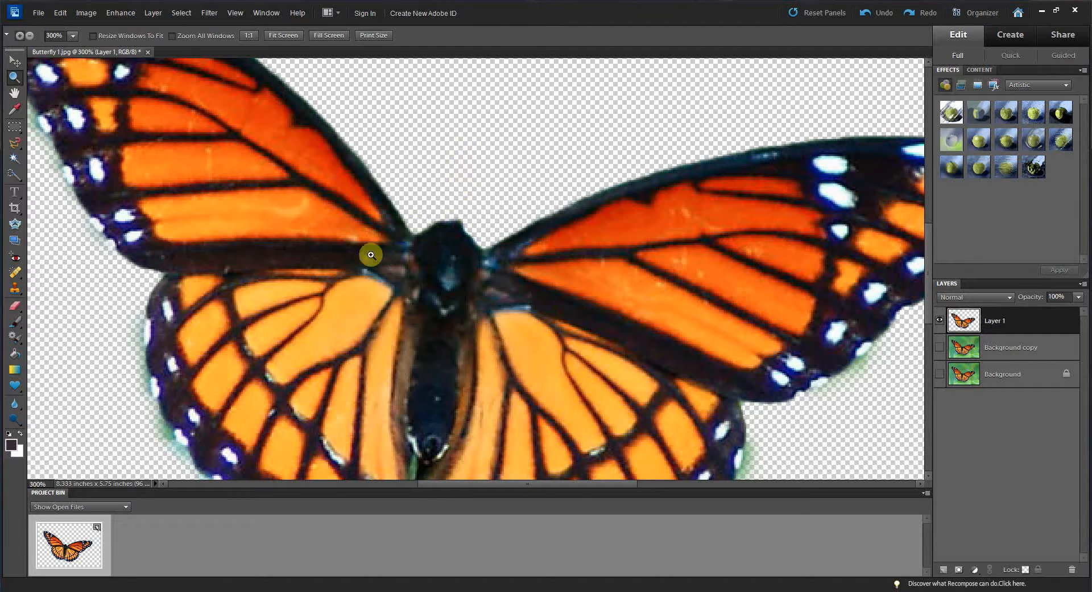
left_click(312, 243)
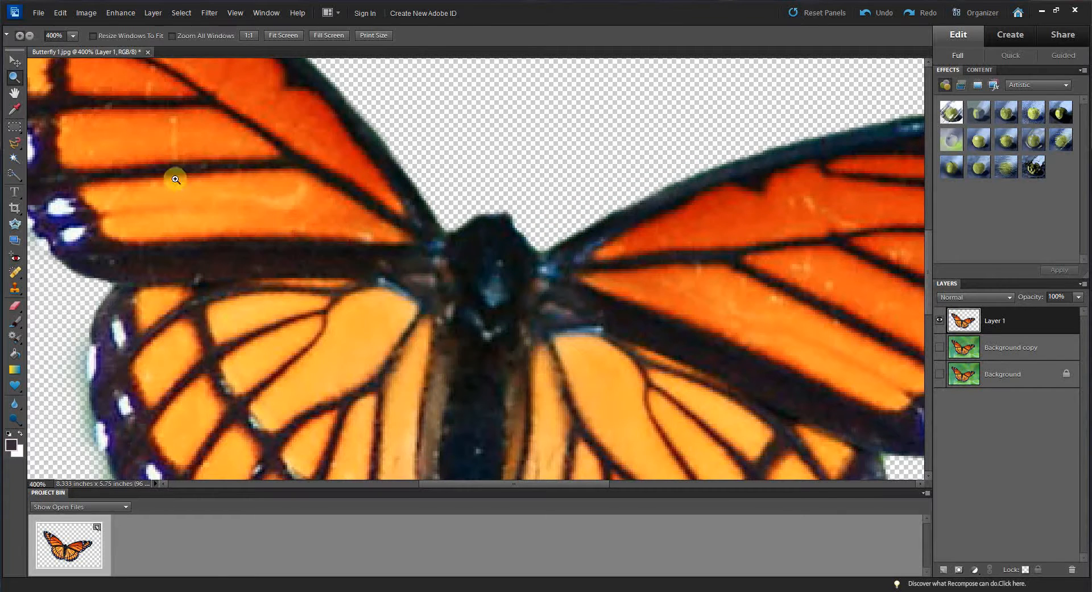
left_click(14, 92)
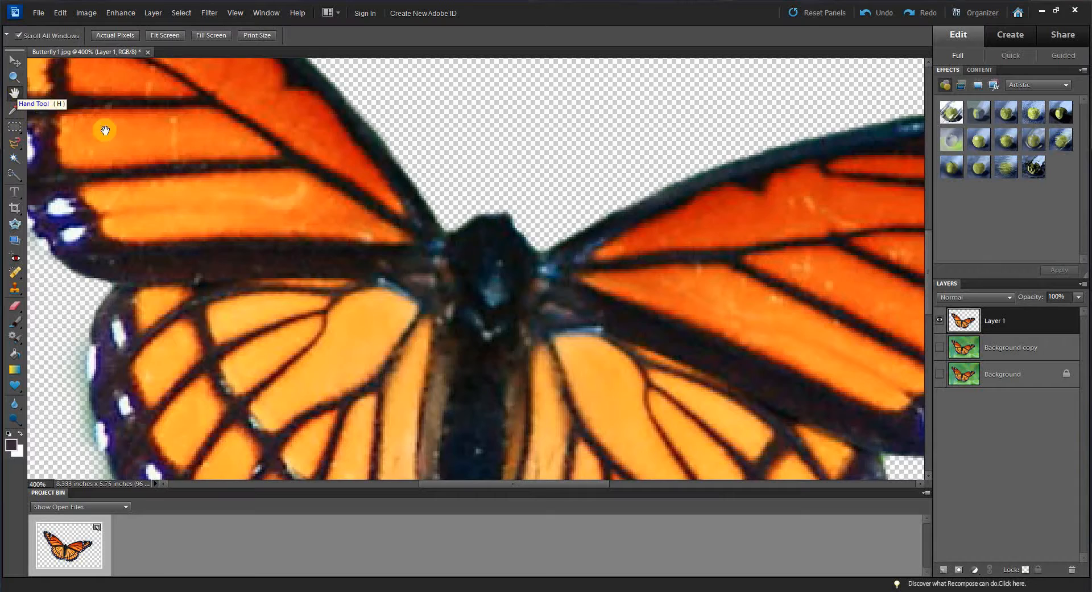
left_click_drag(104, 125, 539, 432)
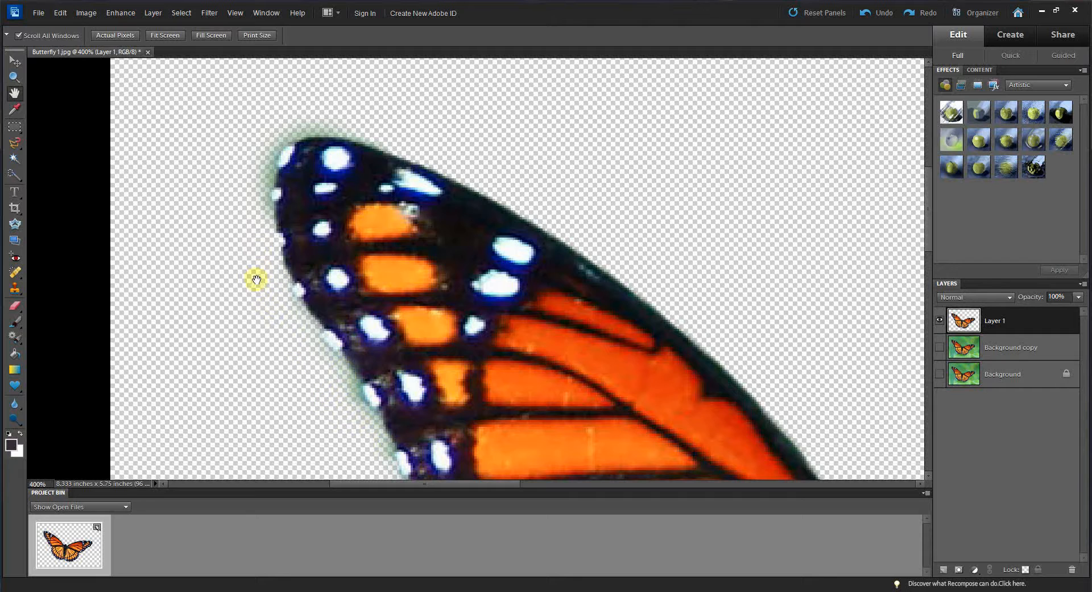
left_click(17, 304)
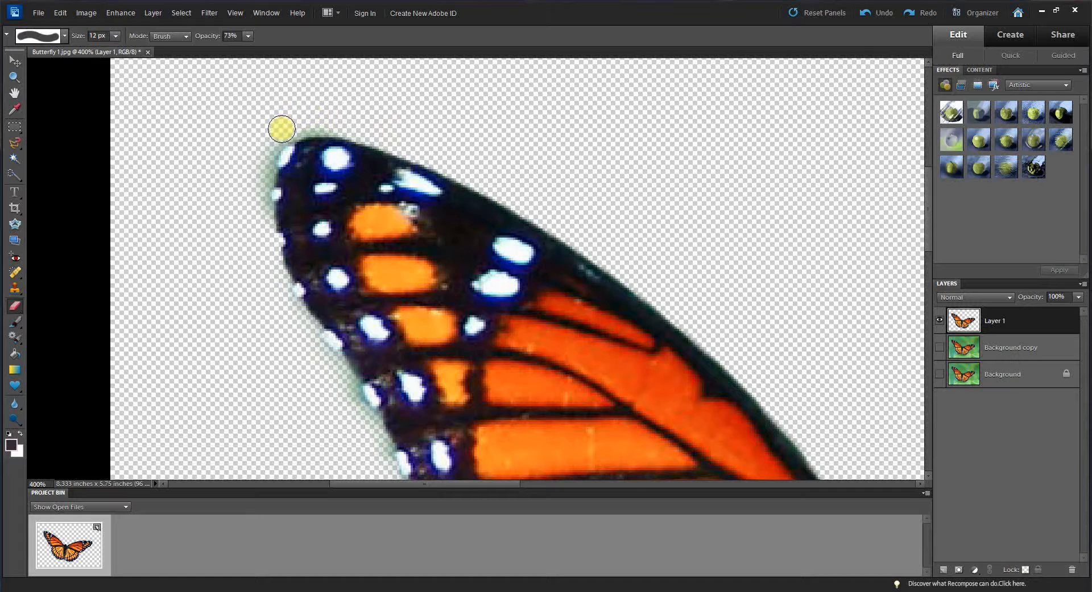
left_click_drag(270, 143, 256, 232)
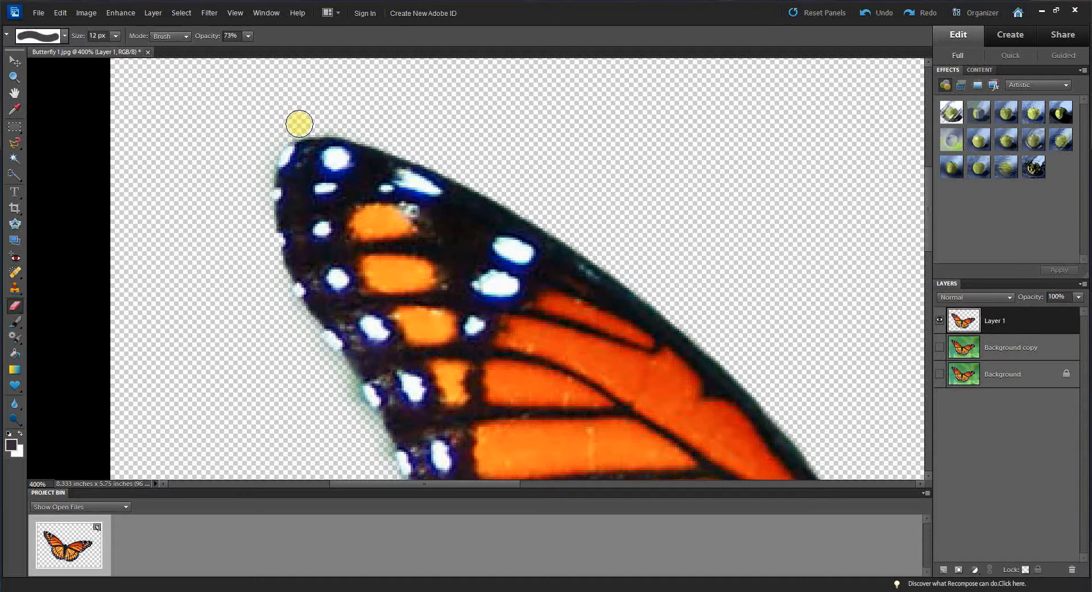
mouse_move(300, 123)
left_mouse_down()
mouse_move(341, 120)
mouse_move(554, 204)
left_mouse_up()
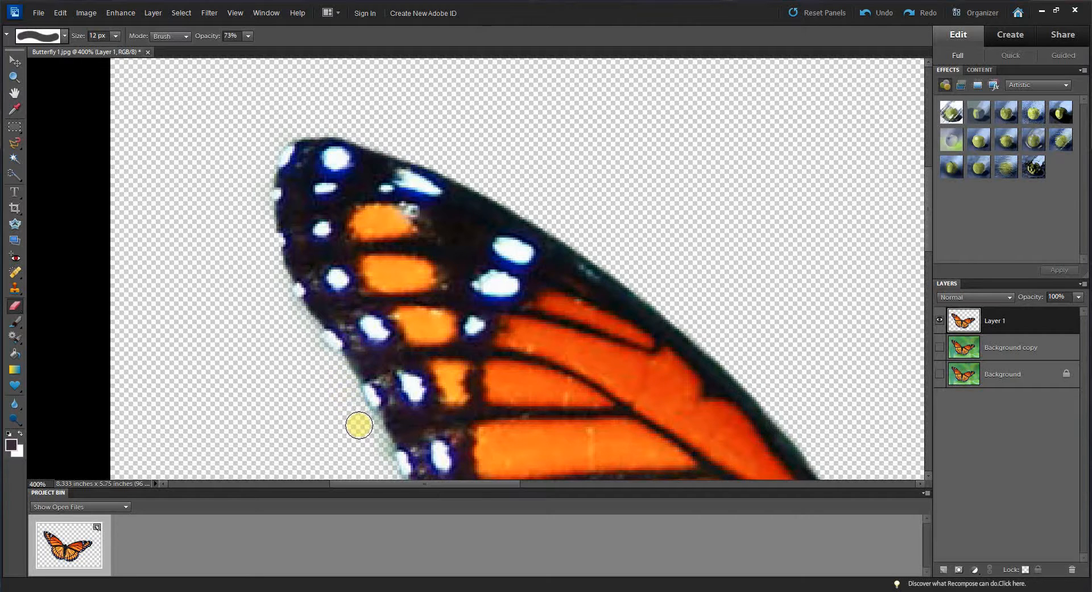
Step: Pan along the left wing edges and lower wings to inspect the cut-out for leftover background
left_click(14, 93)
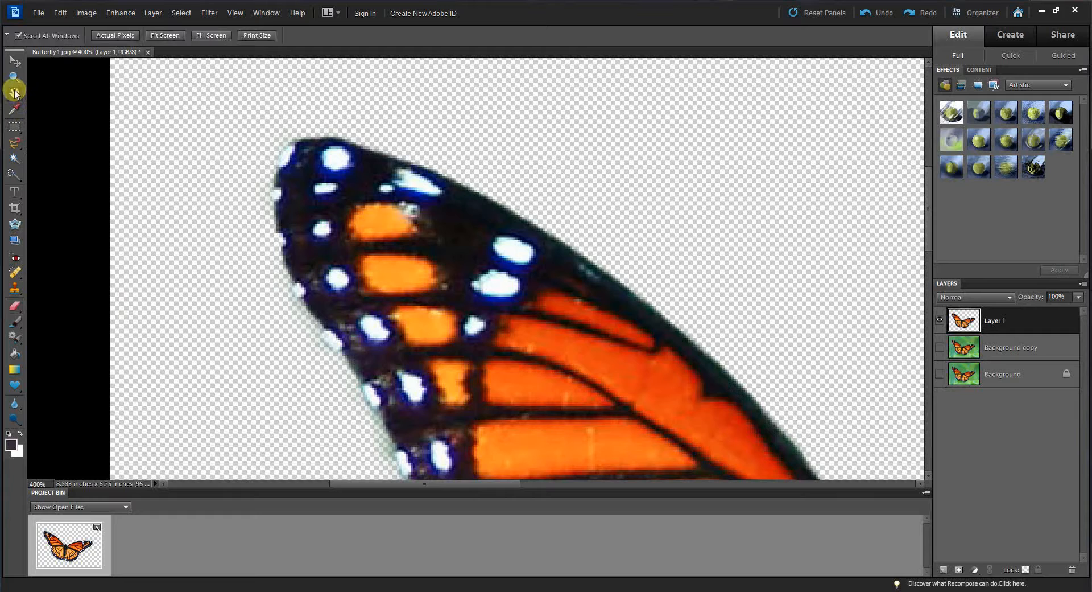
left_click_drag(569, 373, 551, 151)
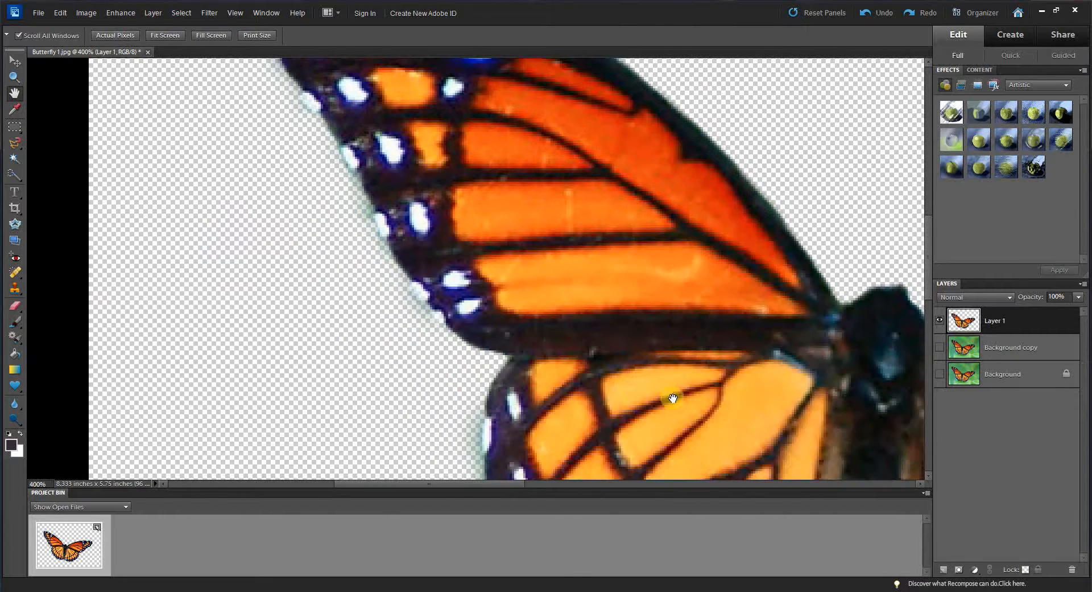
left_click_drag(671, 398, 694, 420)
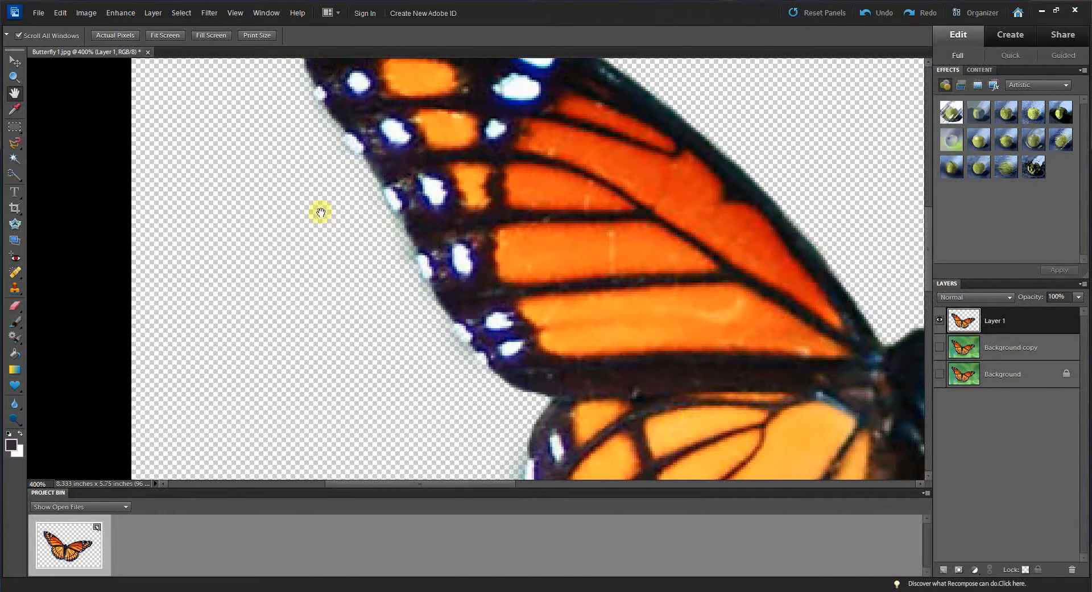
left_click(16, 305)
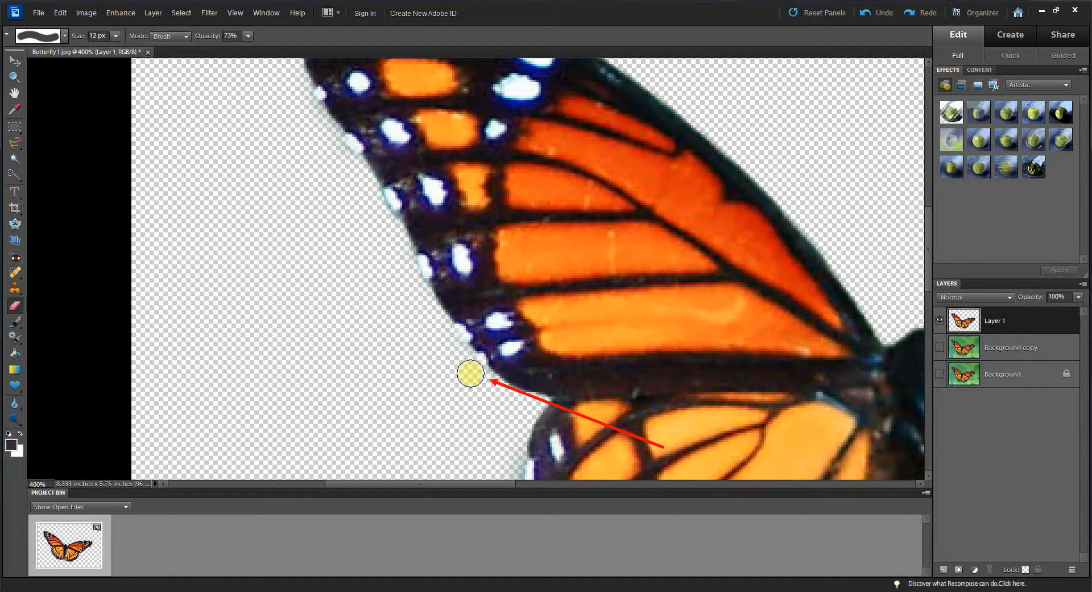
left_click(16, 93)
left_click_drag(621, 405, 503, 178)
left_click_drag(538, 274, 525, 251)
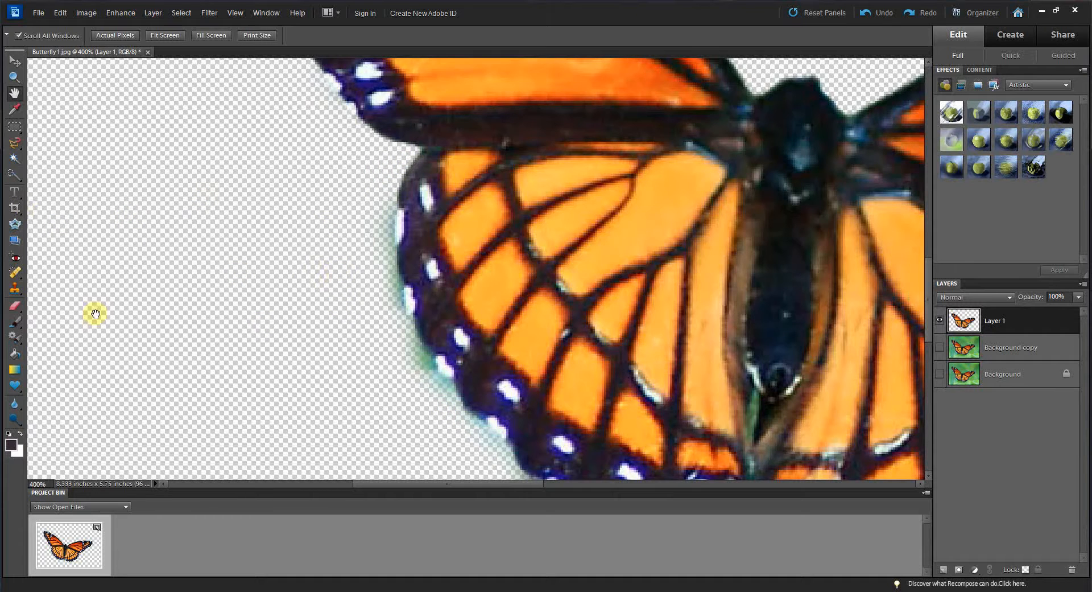
left_click(16, 305)
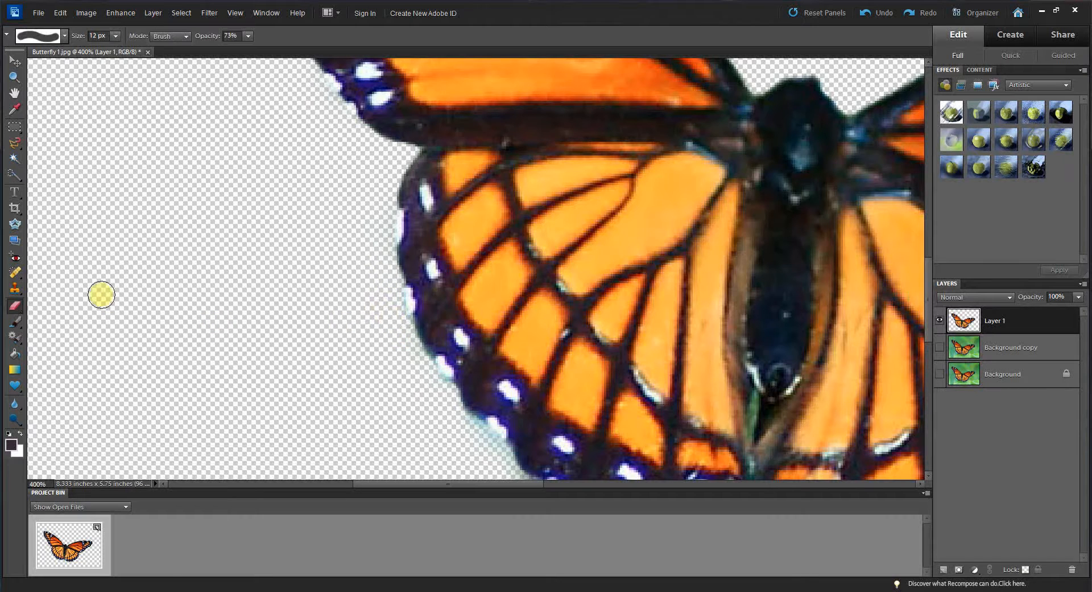
left_click(15, 92)
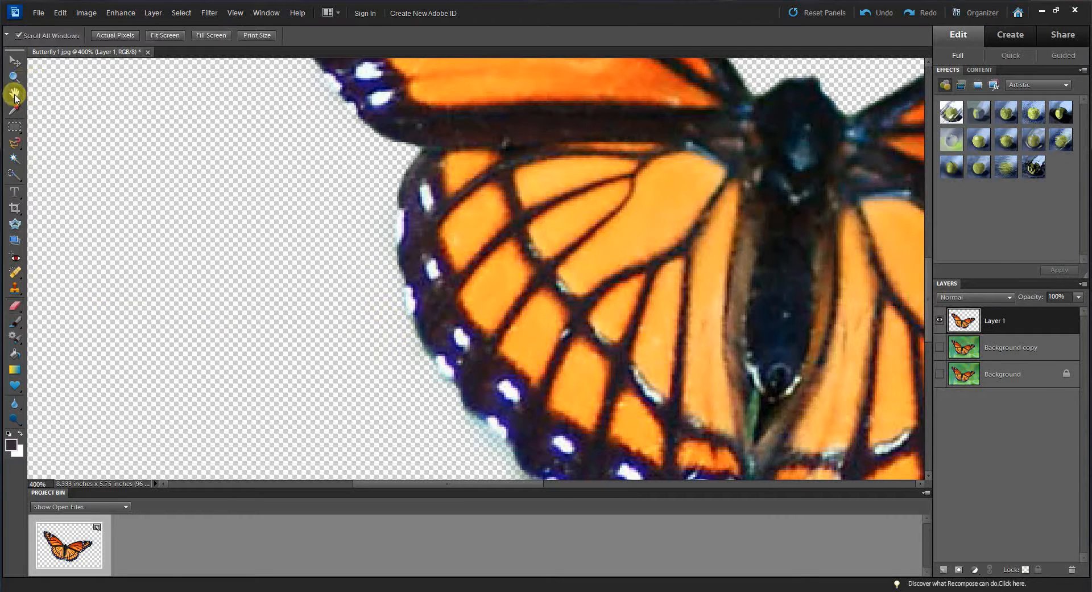
left_click_drag(690, 390, 386, 245)
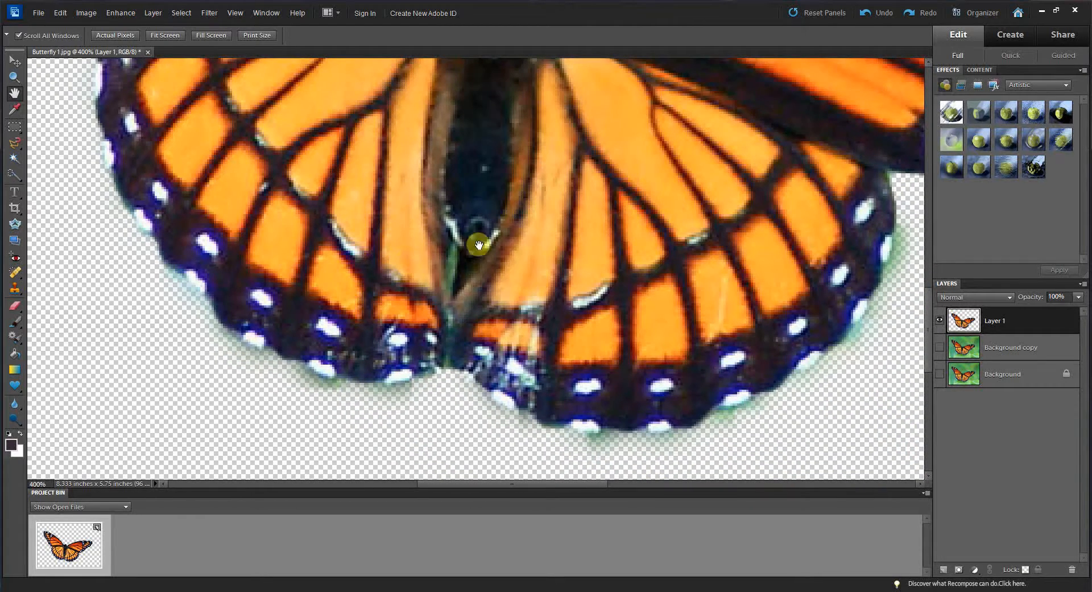
Step: Erase the green stalk showing between the lower wings with the Eraser set to 3 px, zoomed to 800%
left_click(14, 76)
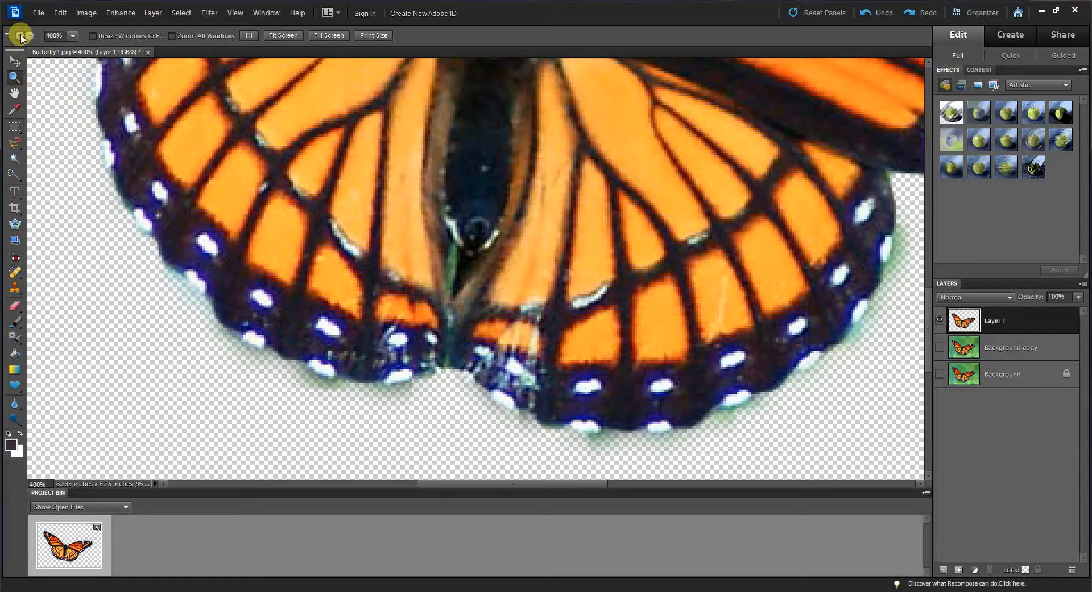
left_click(455, 273)
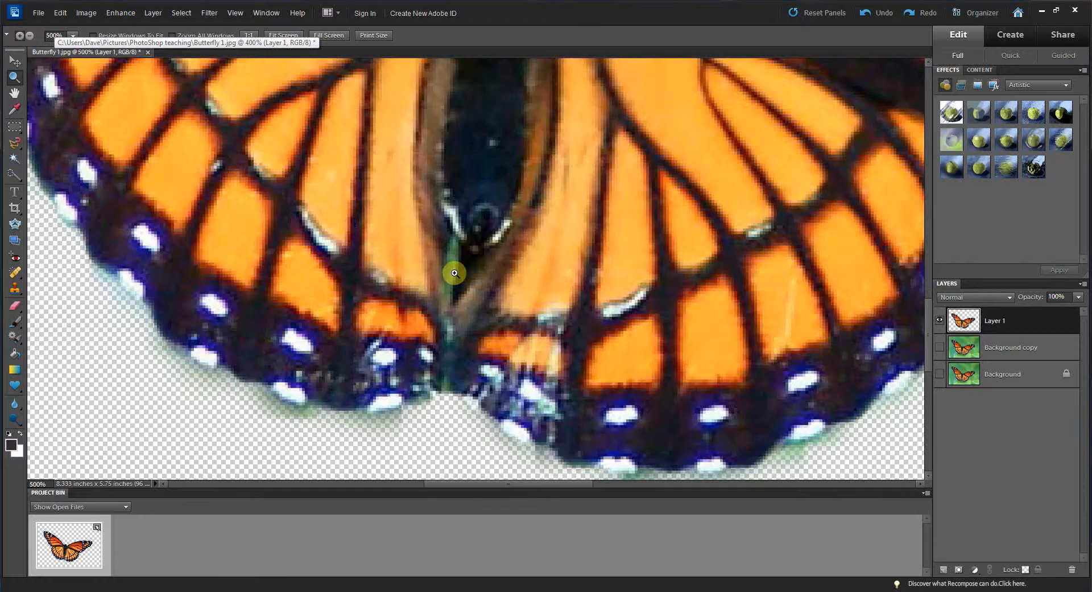
left_click(455, 272)
left_click(455, 273)
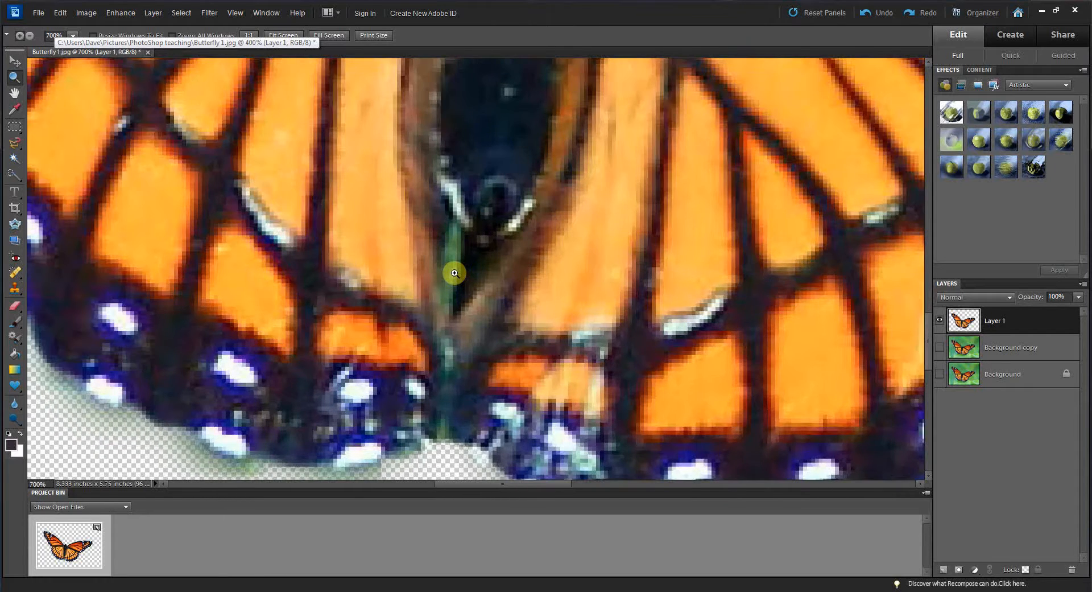
left_click(455, 273)
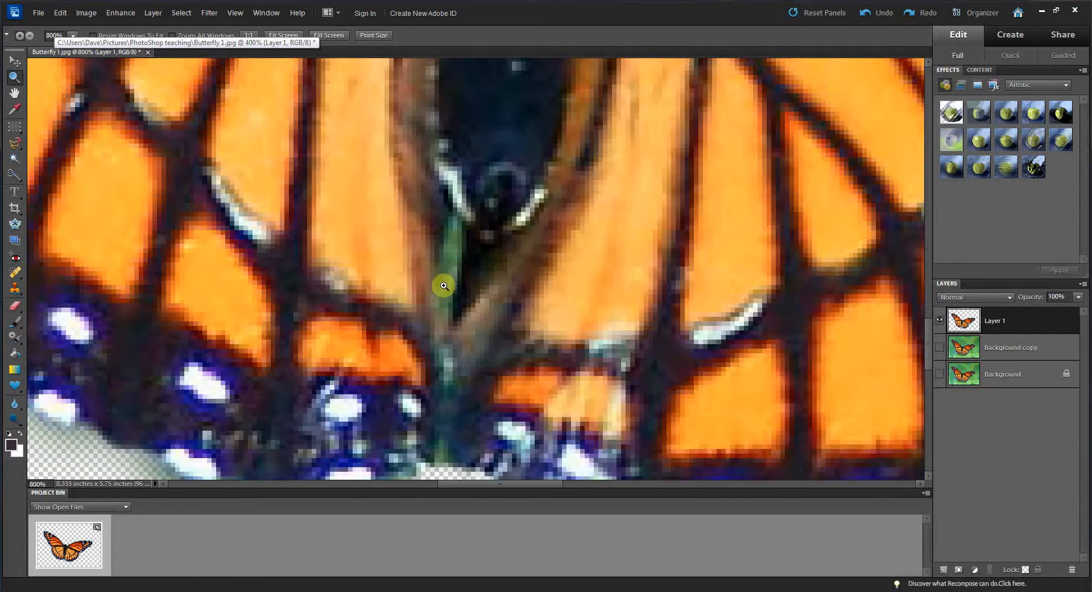
left_click(16, 92)
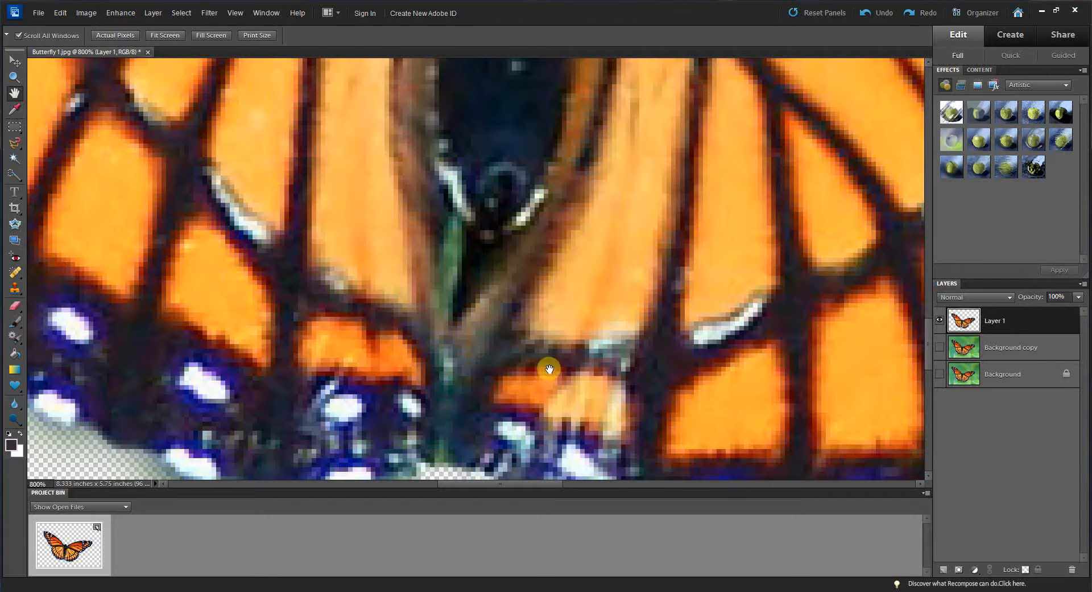
left_click_drag(599, 379, 600, 332)
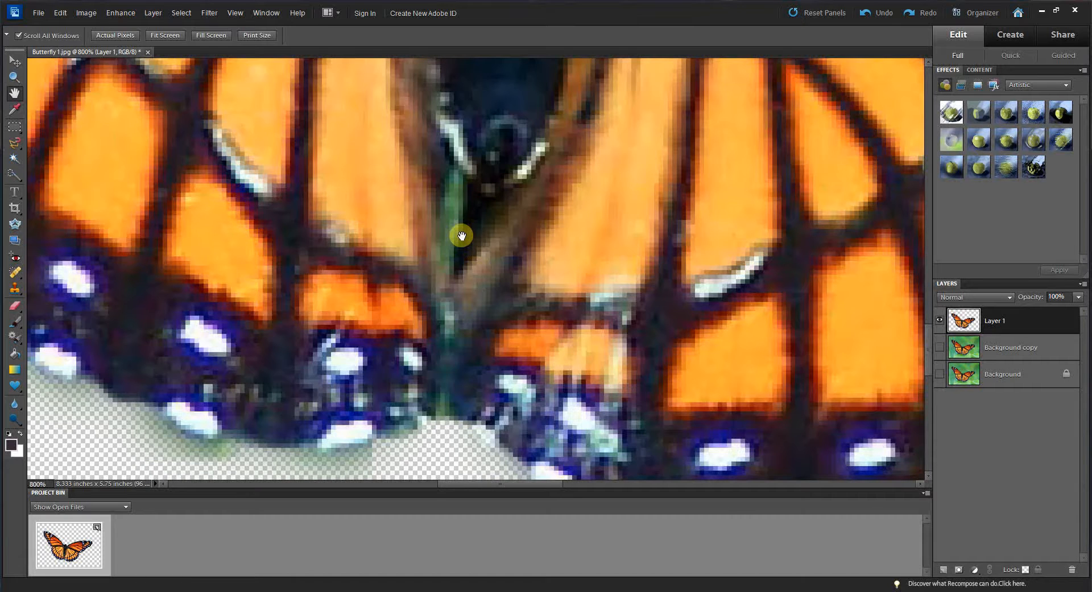
left_click(17, 306)
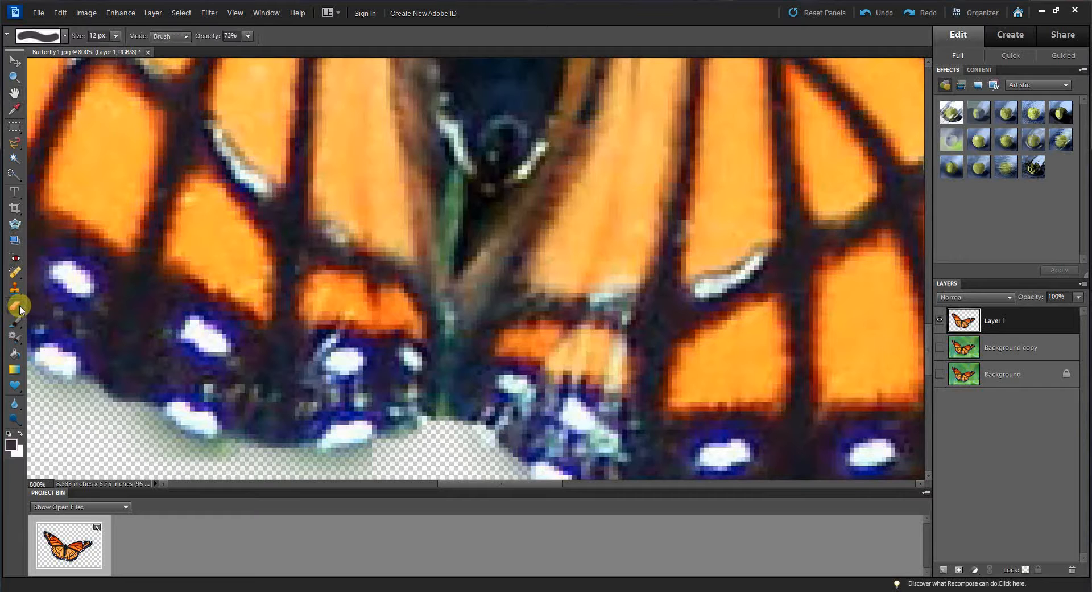
left_click(116, 37)
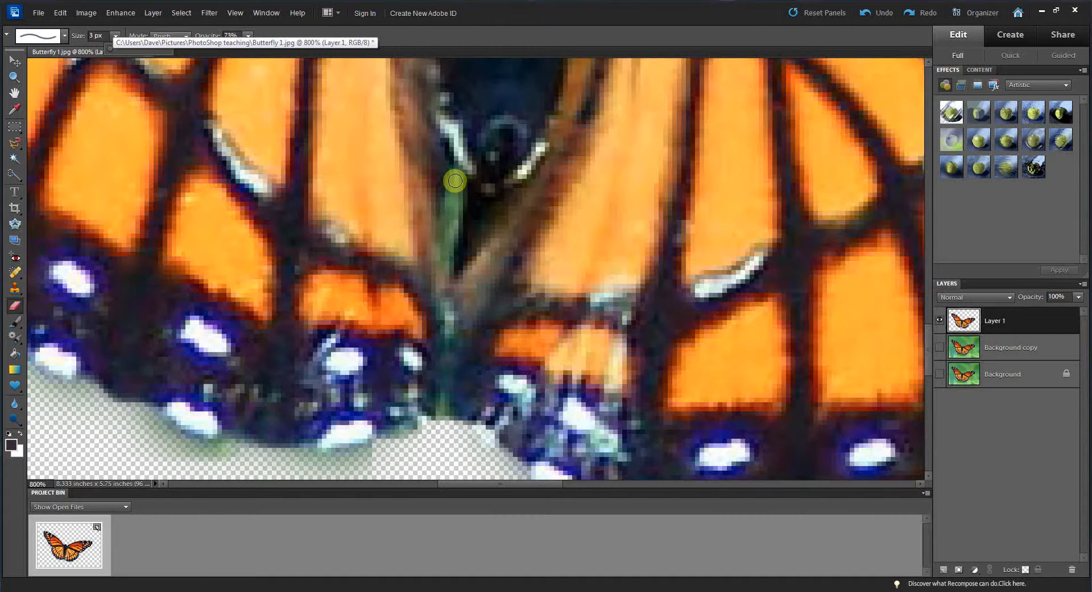
left_click(14, 93)
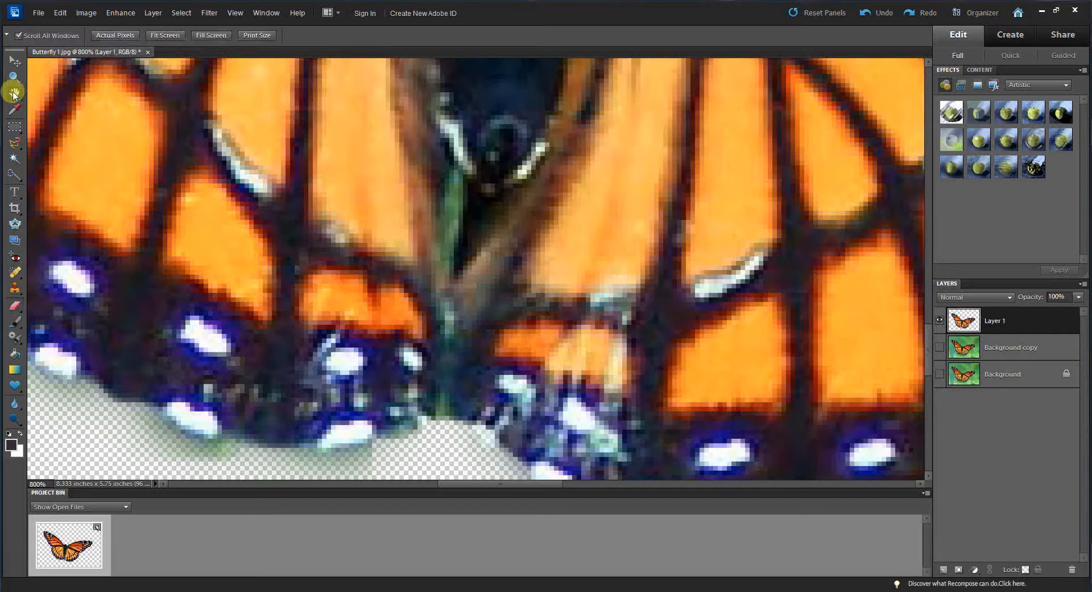
left_click(15, 306)
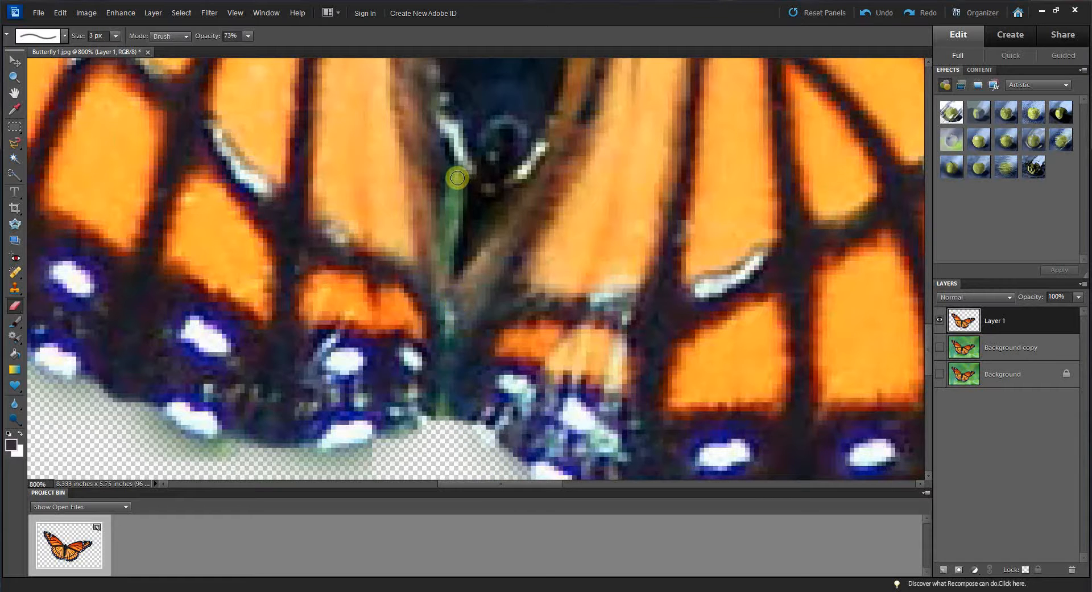
left_click_drag(456, 175, 449, 251)
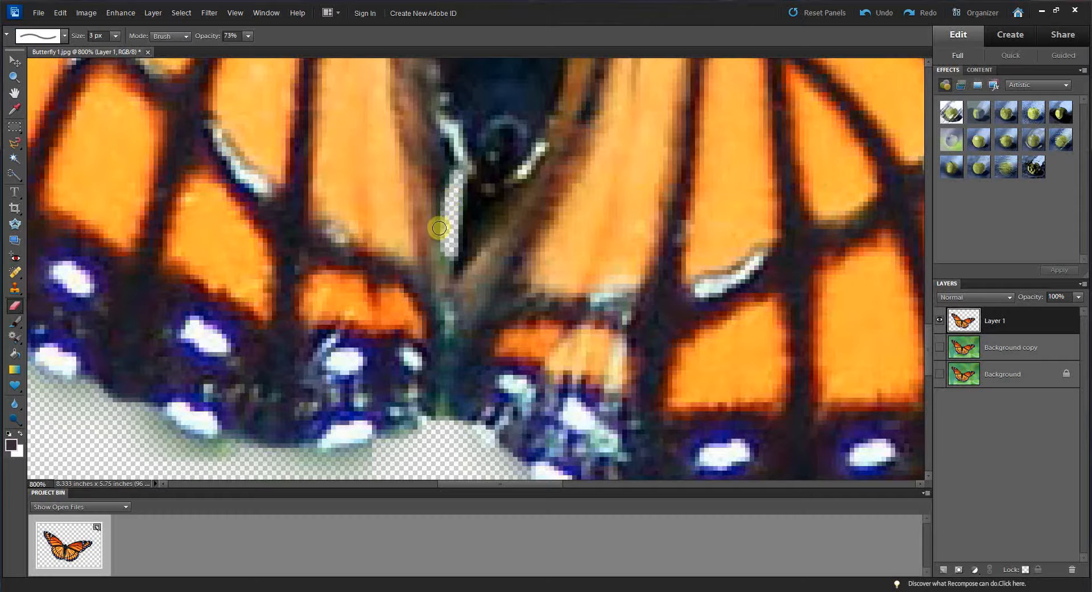
left_click_drag(446, 250, 444, 278)
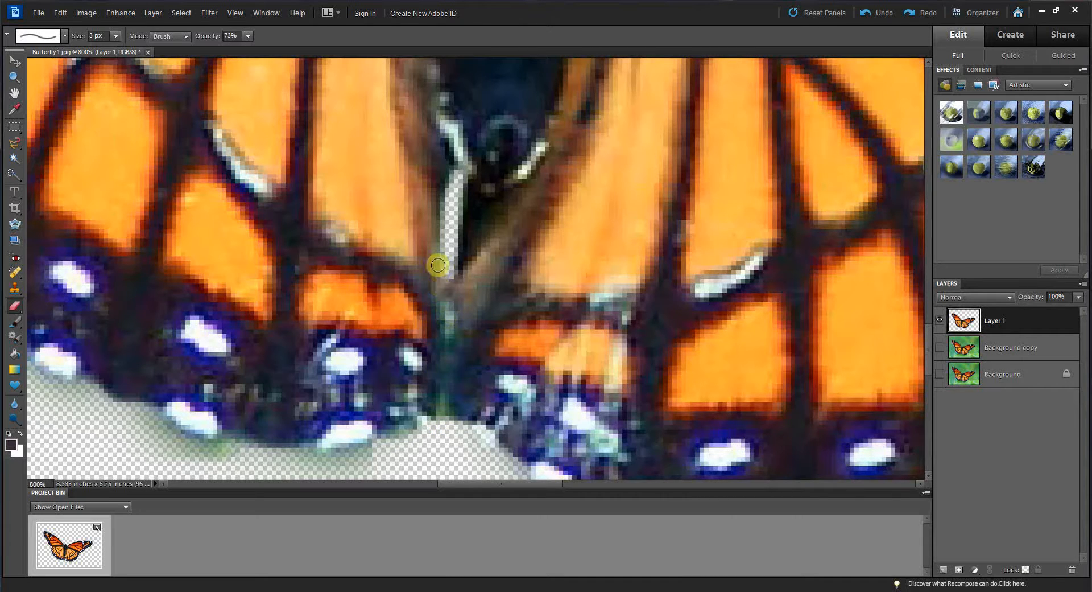
left_click_drag(446, 305, 445, 338)
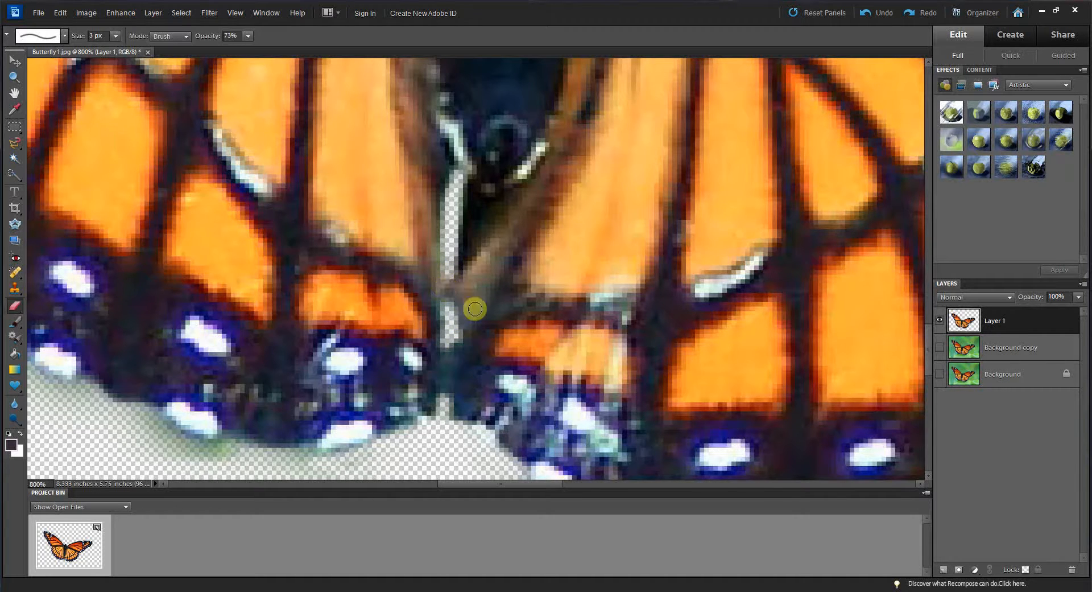
Step: Set the Eraser to 16 px and erase the light fringe along the lower edges of the bottom wings
left_click(116, 37)
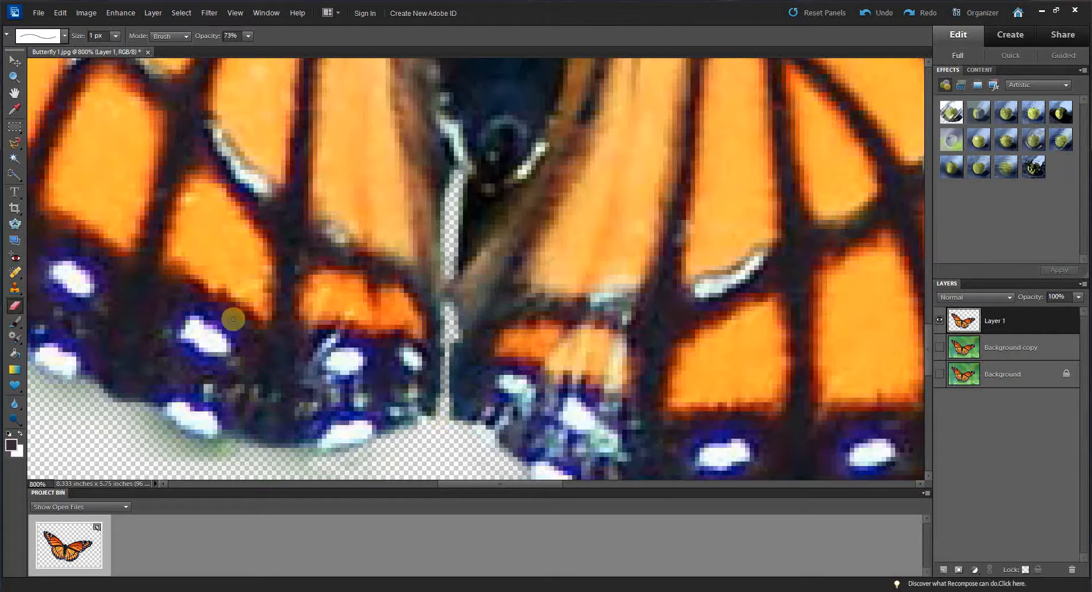
left_click(115, 36)
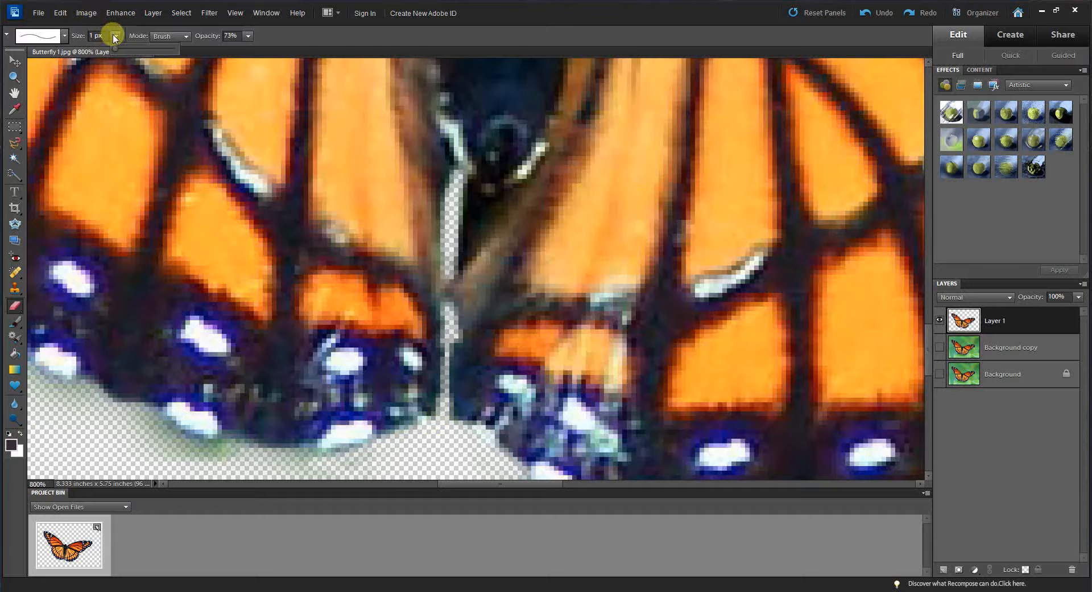
left_click_drag(124, 51, 122, 43)
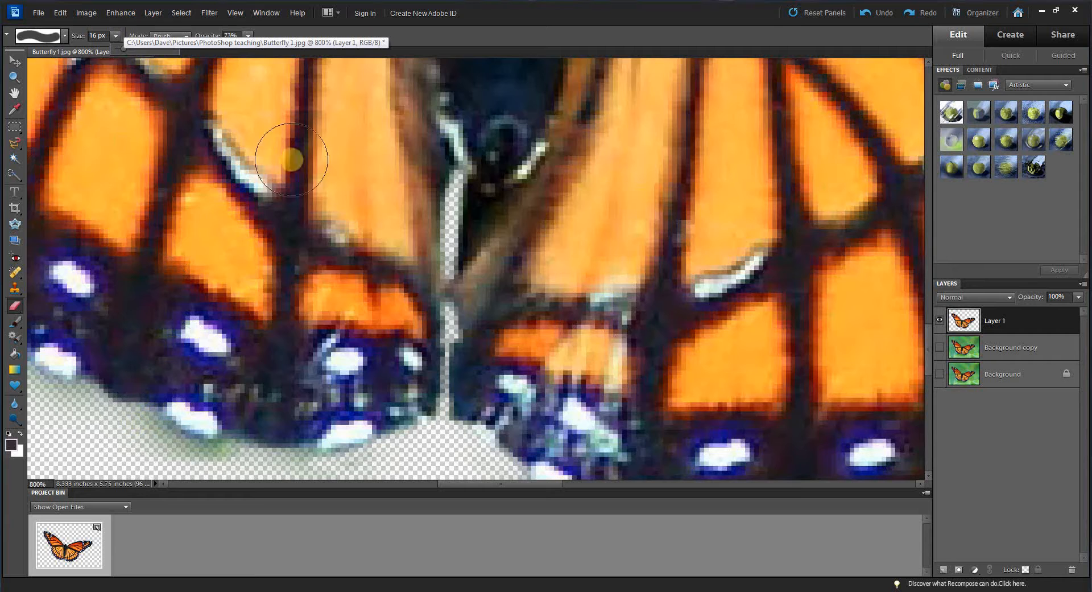
left_click(14, 92)
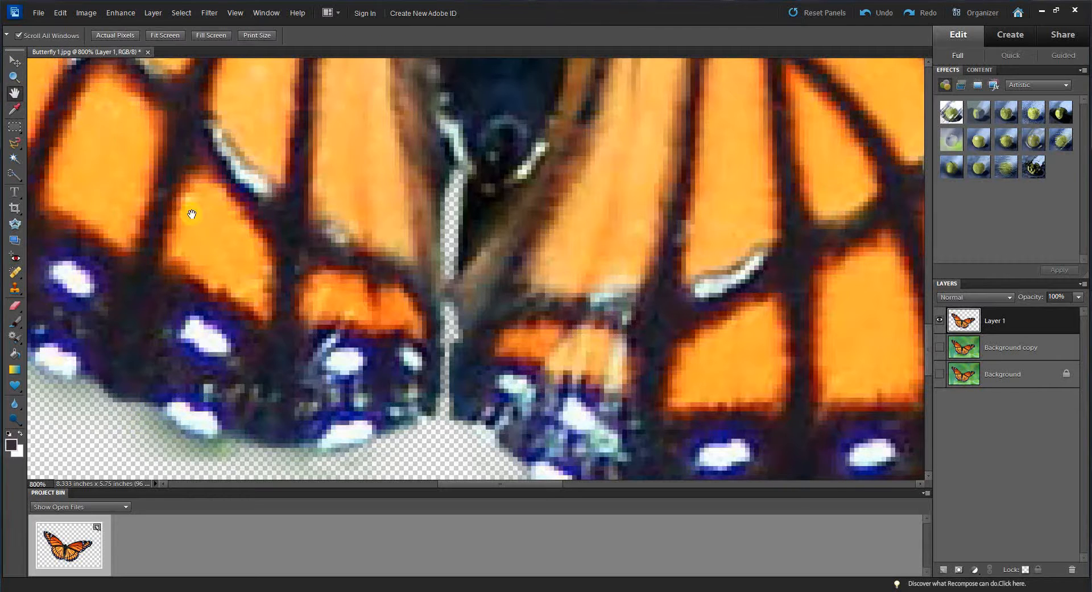
left_click_drag(541, 383, 680, 243)
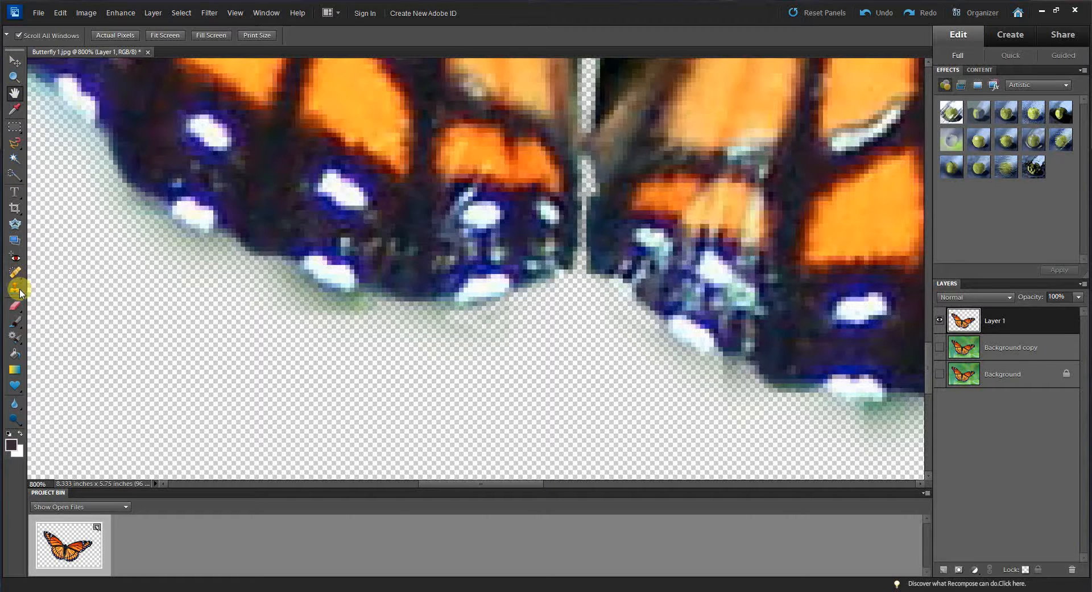
left_click(14, 305)
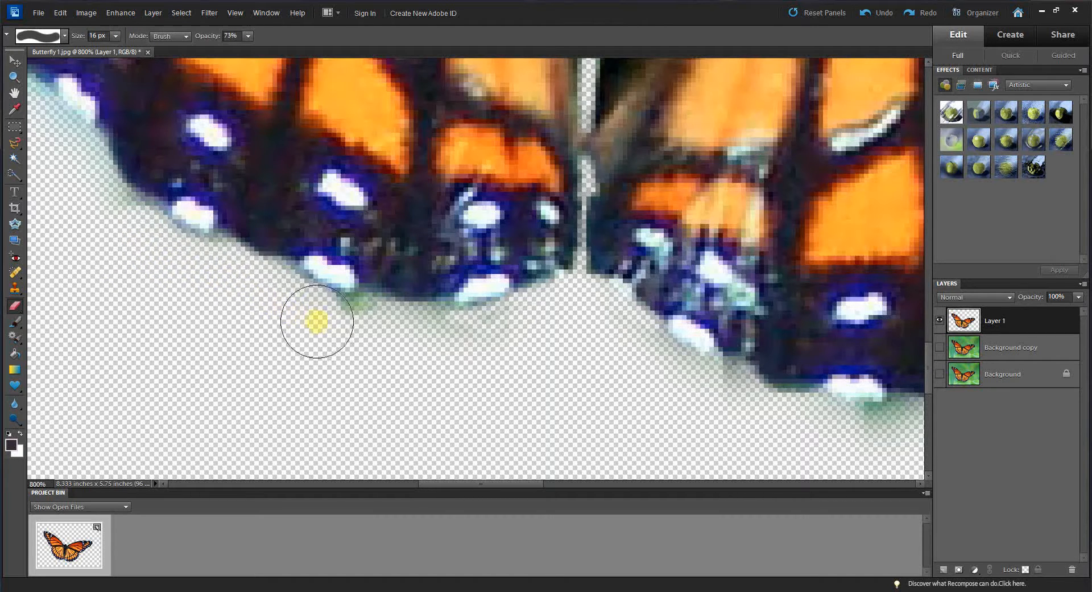
mouse_move(317, 322)
left_mouse_down()
mouse_move(464, 340)
mouse_move(546, 330)
mouse_move(689, 378)
mouse_move(776, 424)
mouse_move(890, 439)
left_mouse_up()
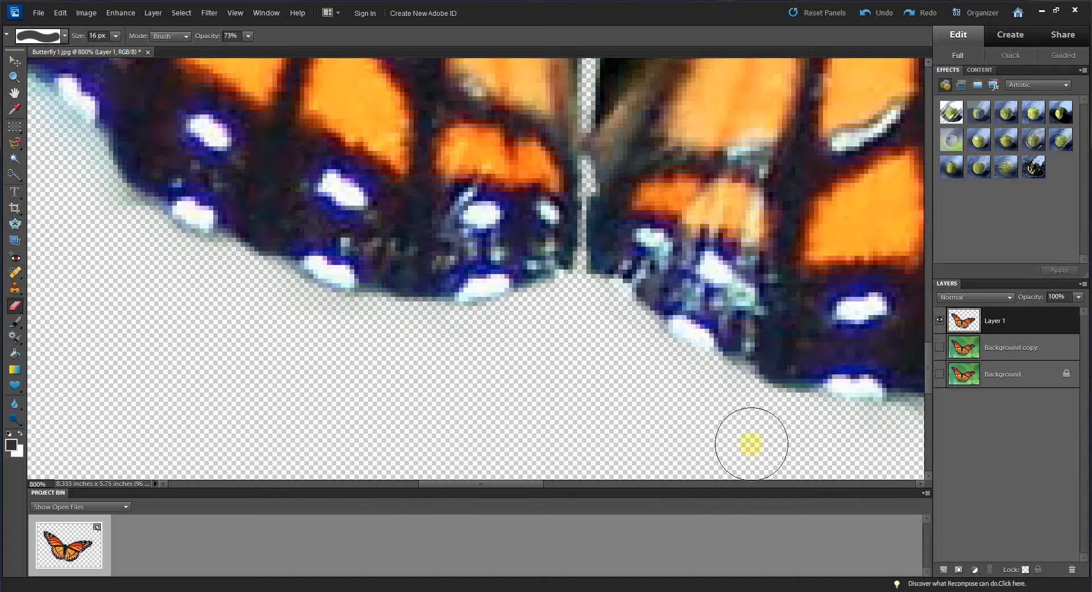
Step: Zoom to 600% on the butterfly's head and sample a brown colour from the body with the Eyedropper
left_click(16, 93)
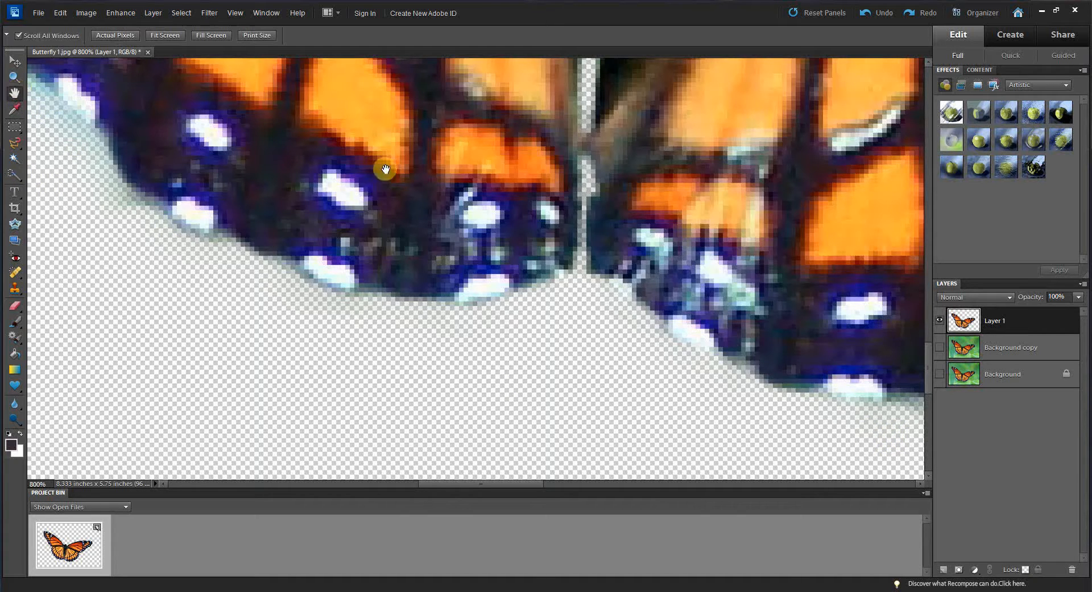
right_click(377, 131)
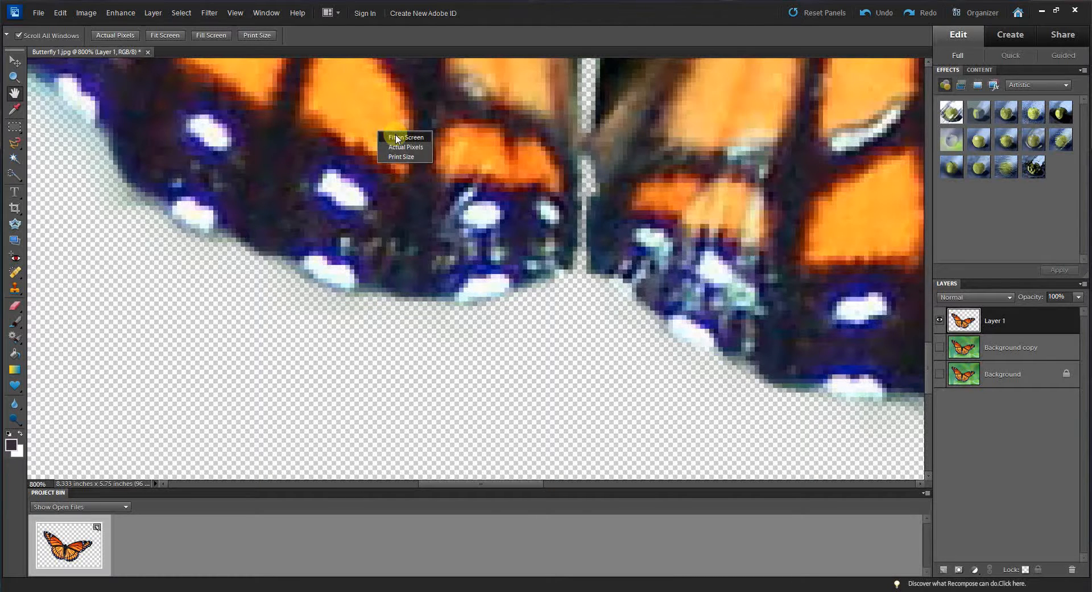
left_click(400, 138)
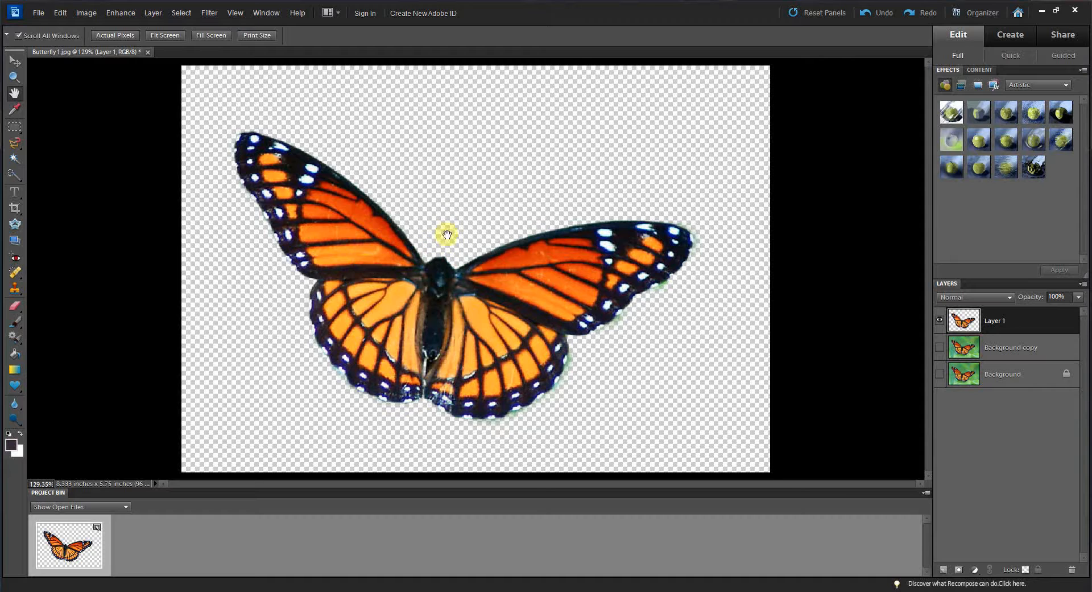
left_click(15, 73)
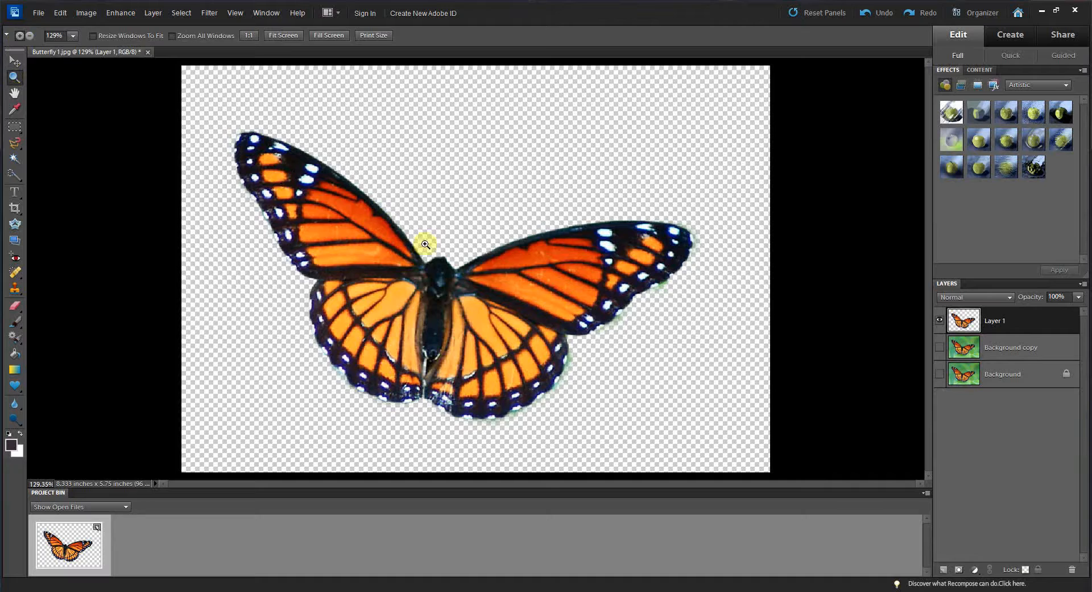
left_click(446, 252)
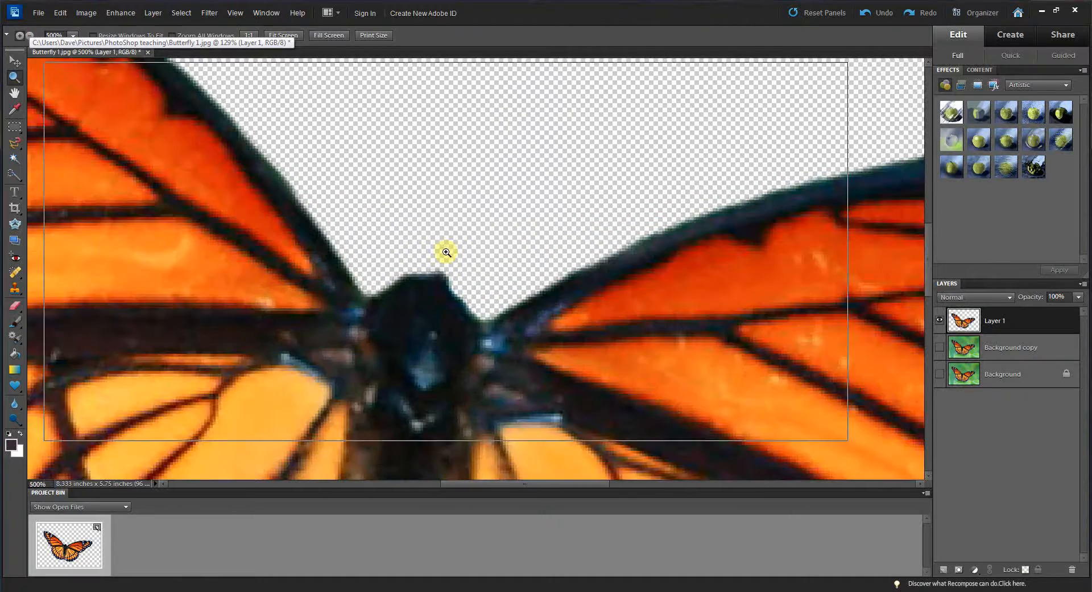
left_click(446, 252)
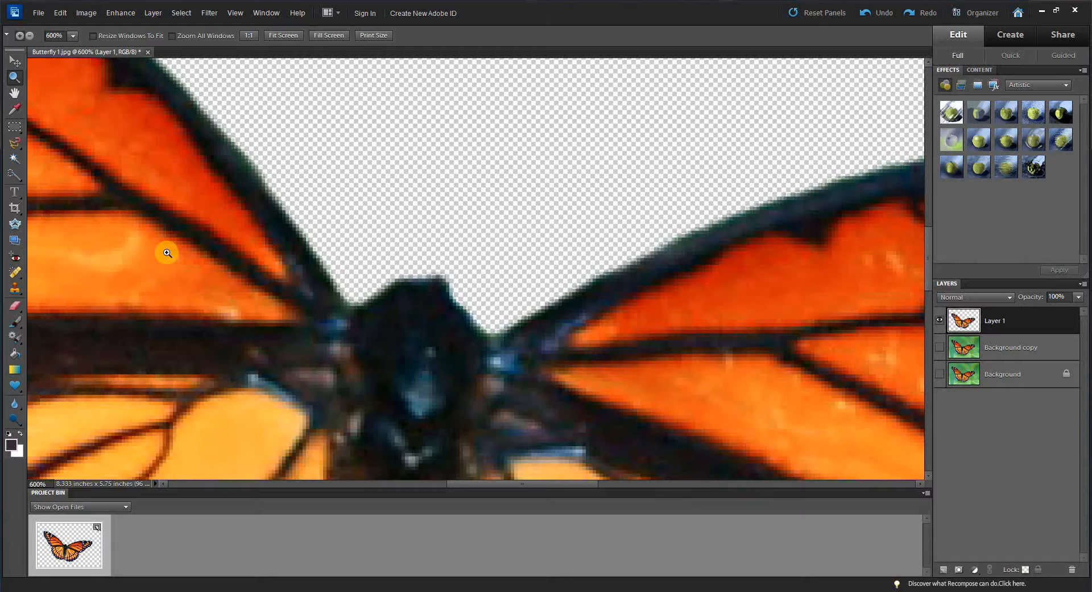
left_click(15, 110)
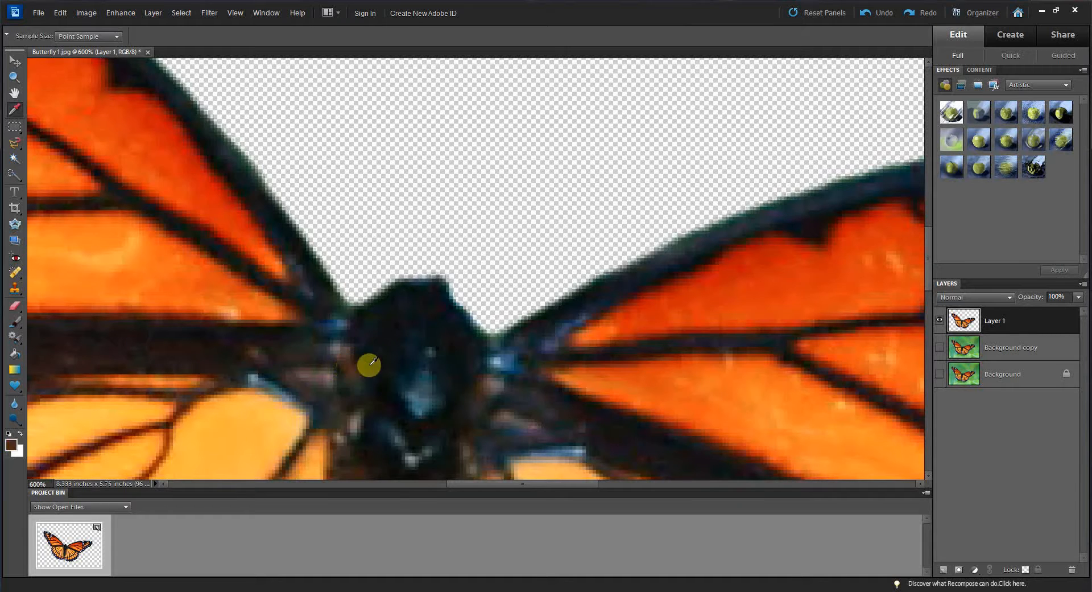
left_click(386, 328)
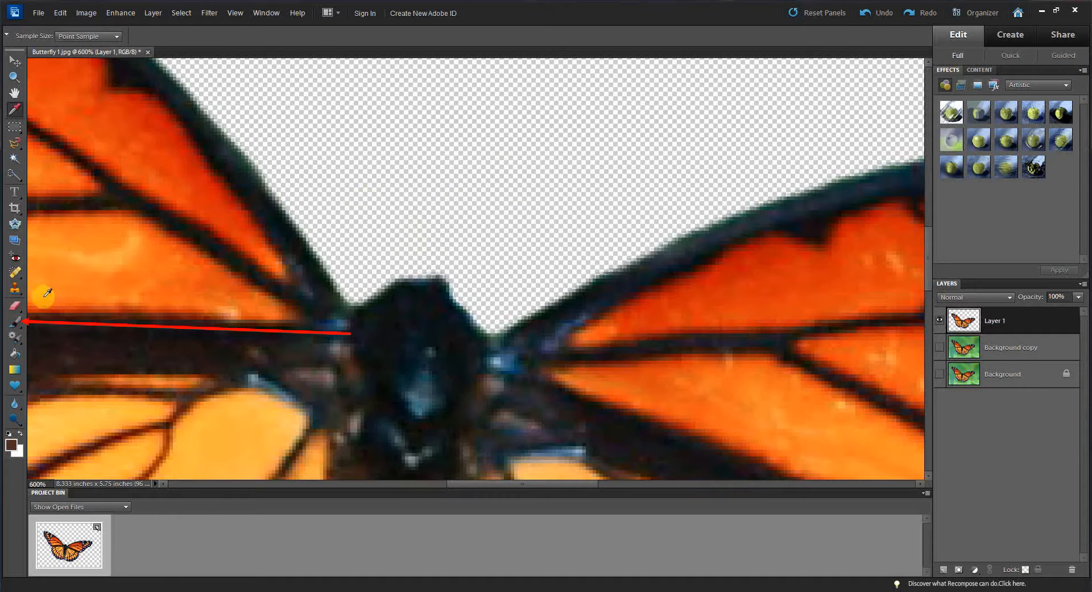
Step: Paint a curved antenna rising from the right side of the head with a 6 px brush at 67% opacity
left_click(16, 320)
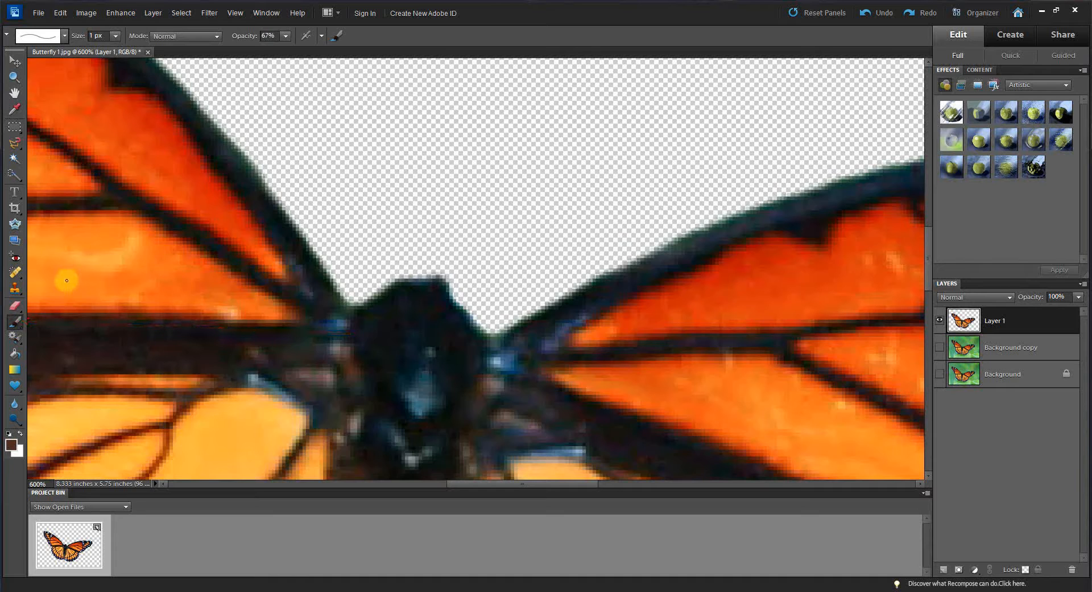
left_click(116, 36)
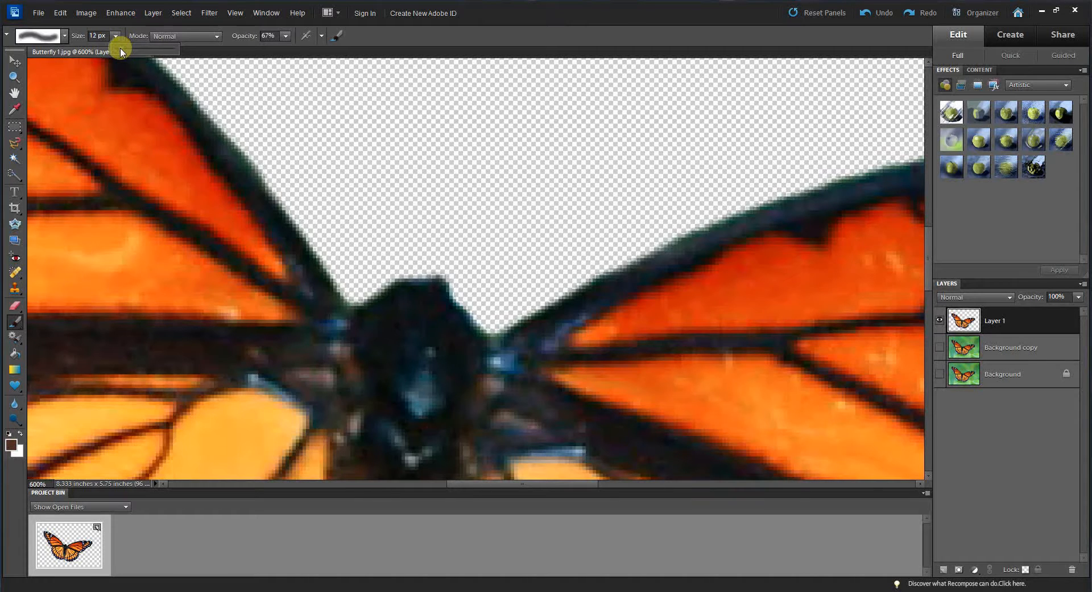
left_click_drag(121, 52, 120, 53)
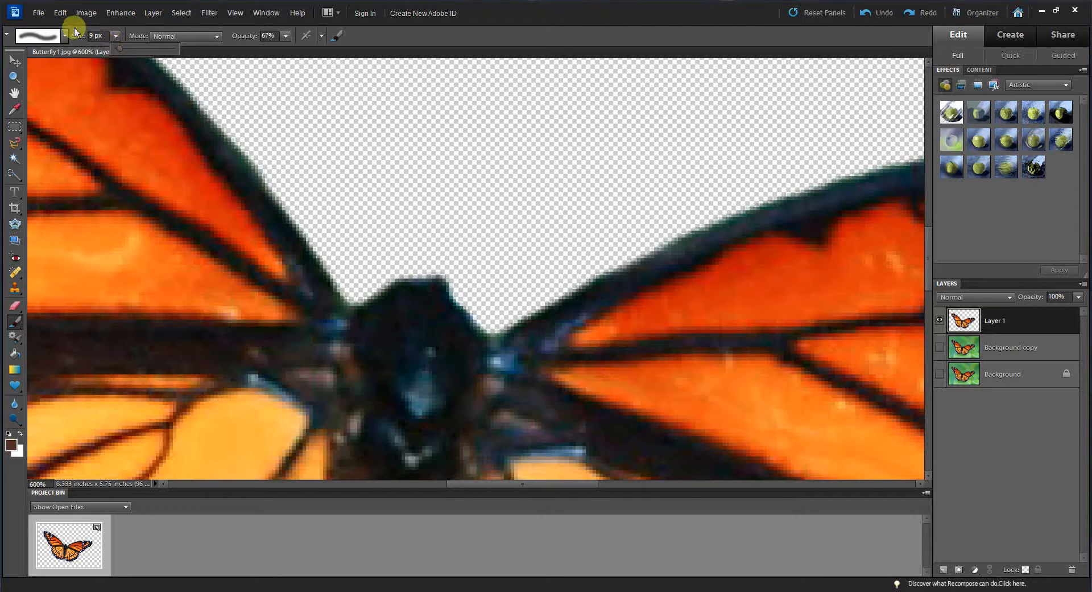
left_click(92, 35)
left_click_drag(93, 33, 85, 33)
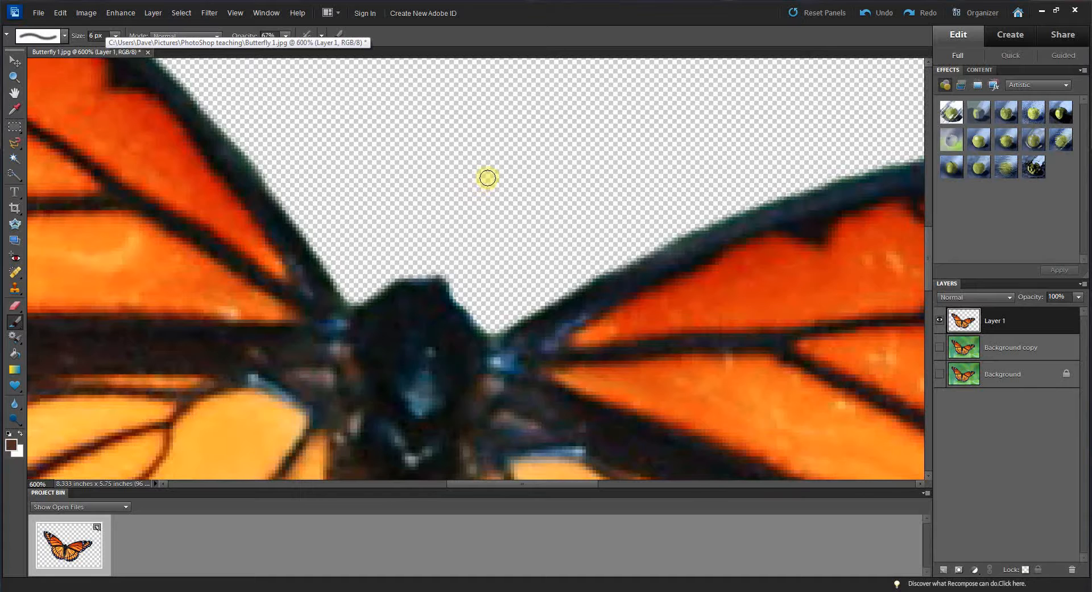
mouse_move(488, 178)
left_mouse_down()
mouse_move(435, 238)
mouse_move(427, 273)
mouse_move(449, 217)
mouse_move(489, 178)
mouse_move(420, 254)
mouse_move(421, 272)
left_mouse_up()
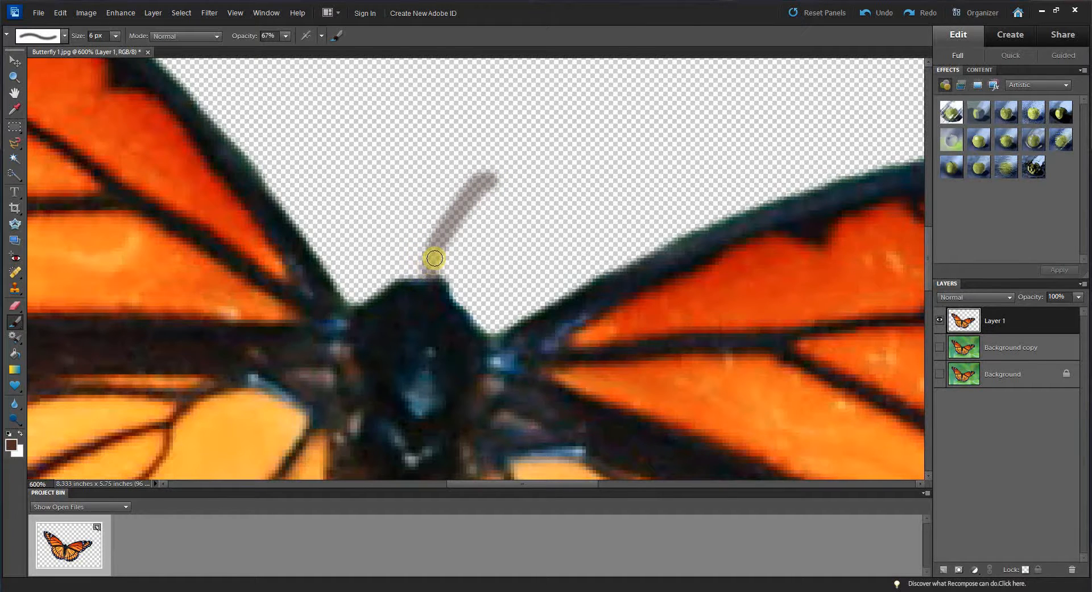
Step: Set brush opacity to 100%, repaint the right antenna, and add a matching antenna on the left side
left_click(285, 35)
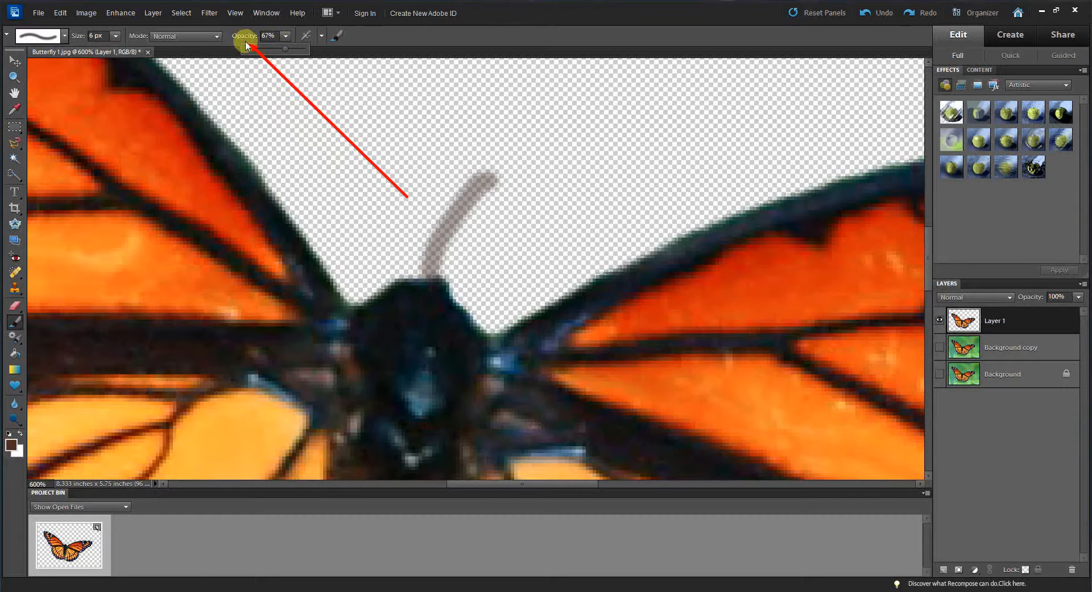
left_click(303, 49)
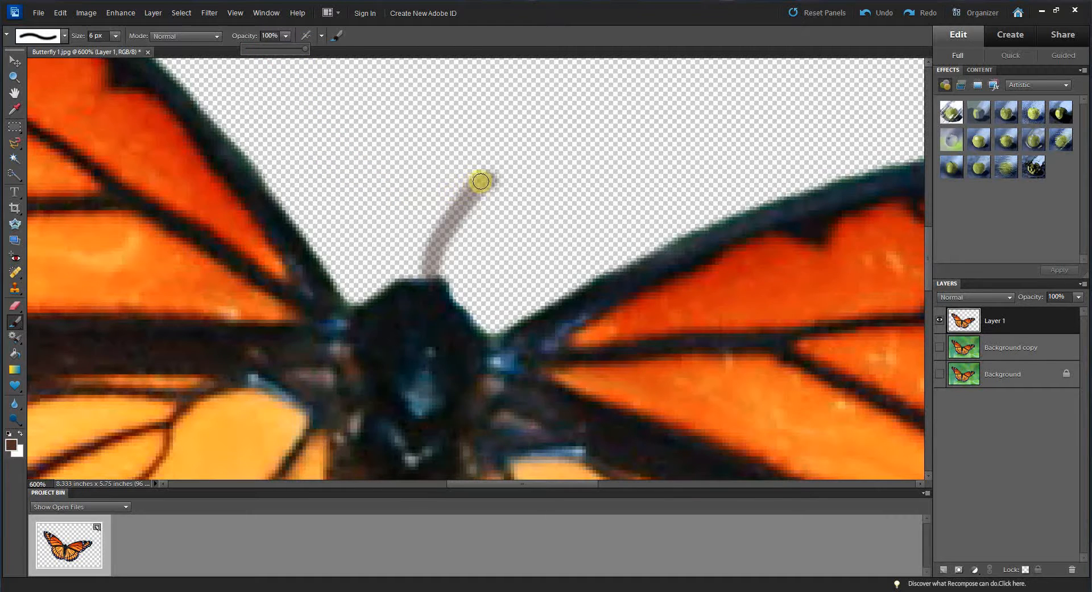
mouse_move(484, 179)
left_mouse_down()
mouse_move(441, 238)
mouse_move(430, 277)
left_mouse_up()
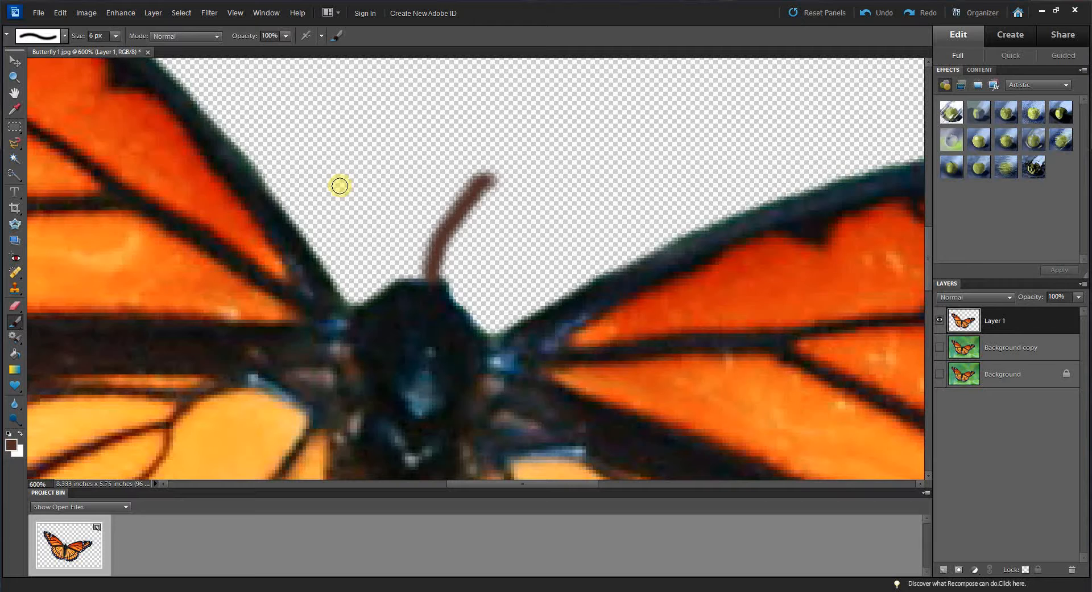
mouse_move(340, 185)
left_mouse_down()
mouse_move(361, 195)
mouse_move(392, 283)
left_mouse_up()
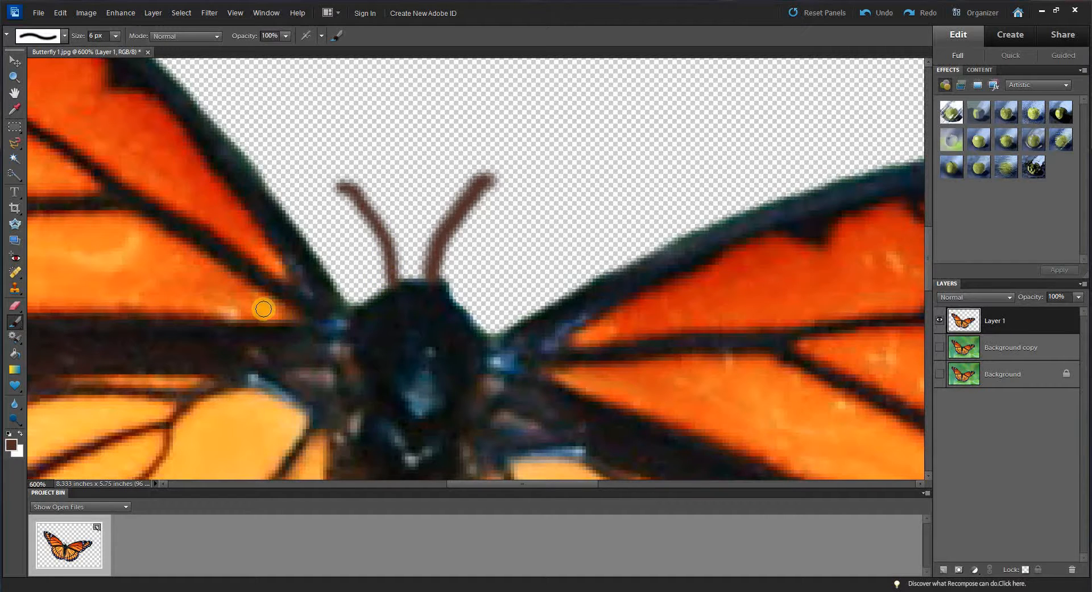
Step: Place Flower 25.jpg from the PhotoShop teaching folder into the image
left_click(14, 93)
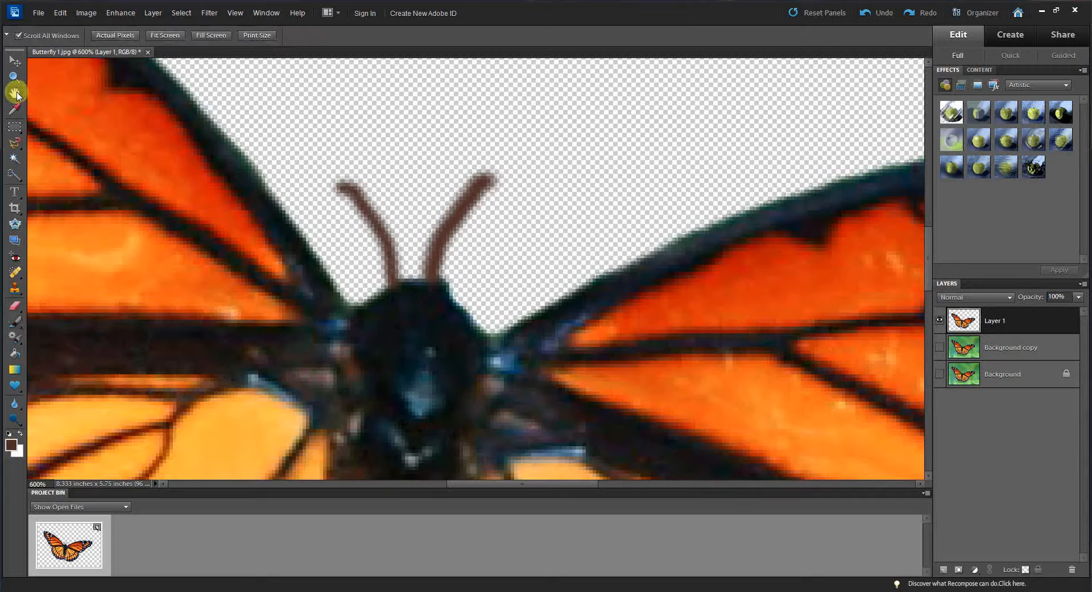
right_click(689, 344)
left_click(718, 351)
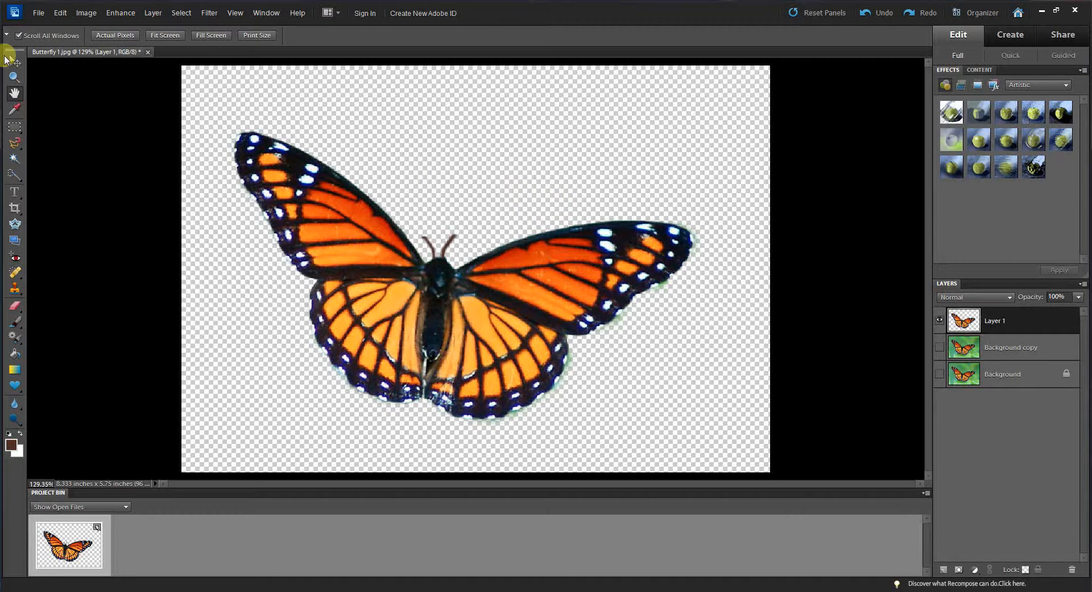
left_click(40, 16)
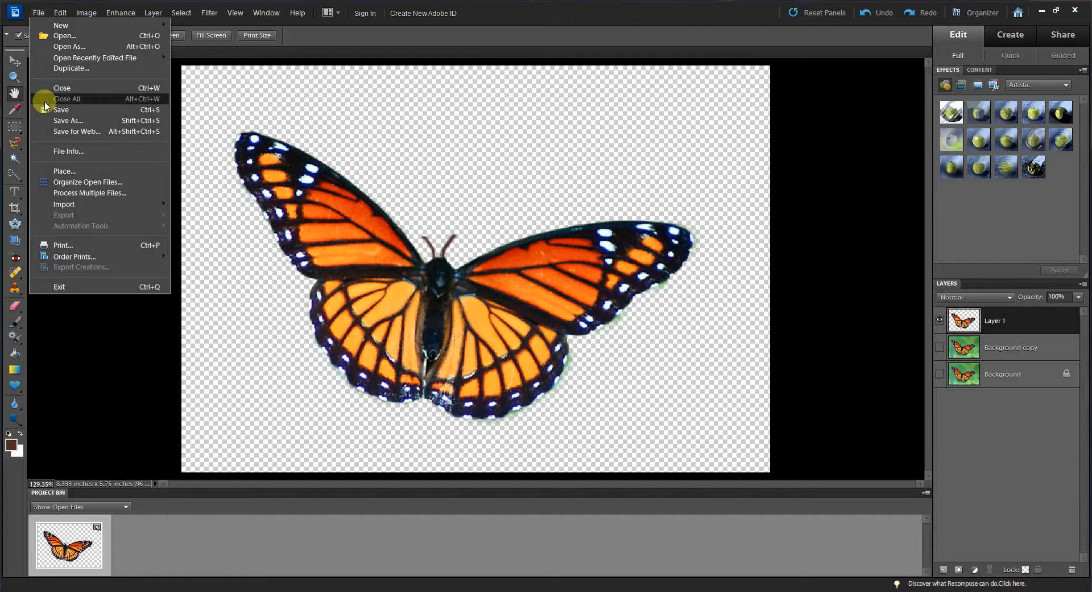
left_click(72, 171)
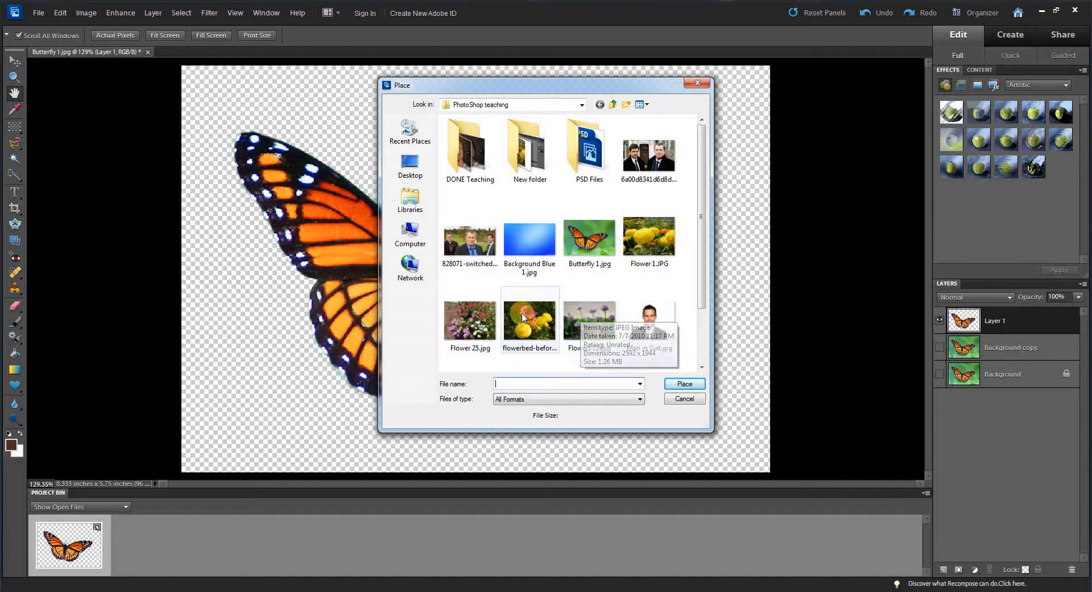
left_click(470, 314)
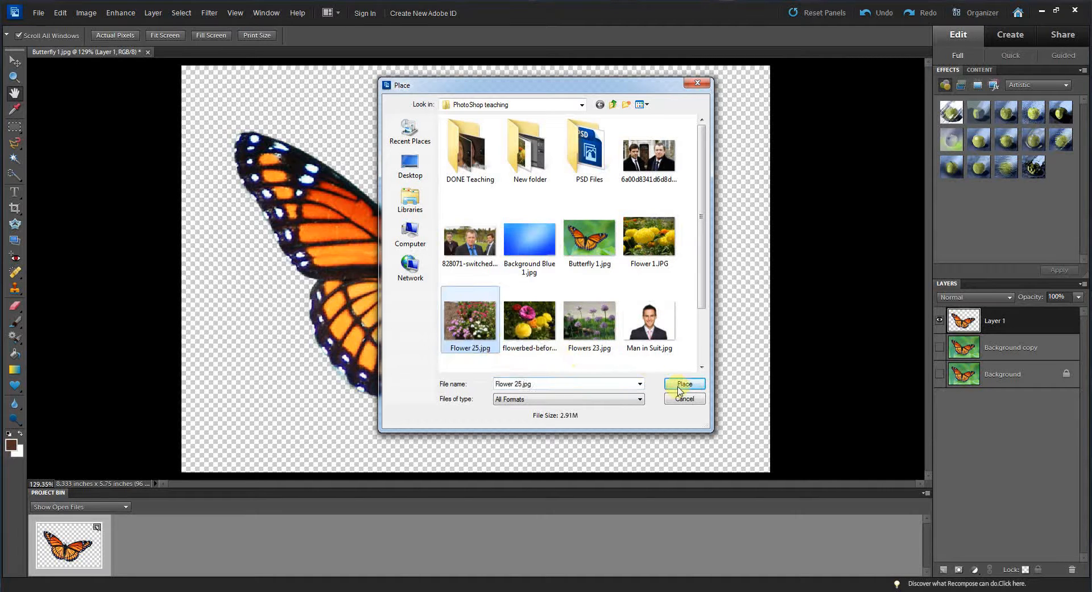
left_click(683, 385)
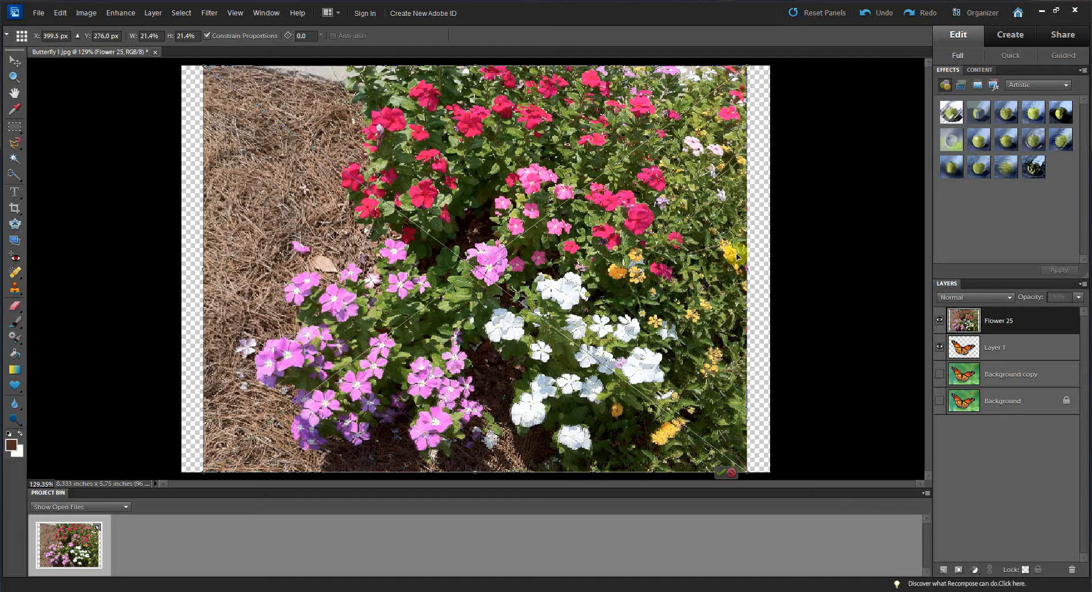
Step: Stretch the placed flower photo to cover the whole canvas on all sides and commit the transform
left_click_drag(747, 268, 781, 272)
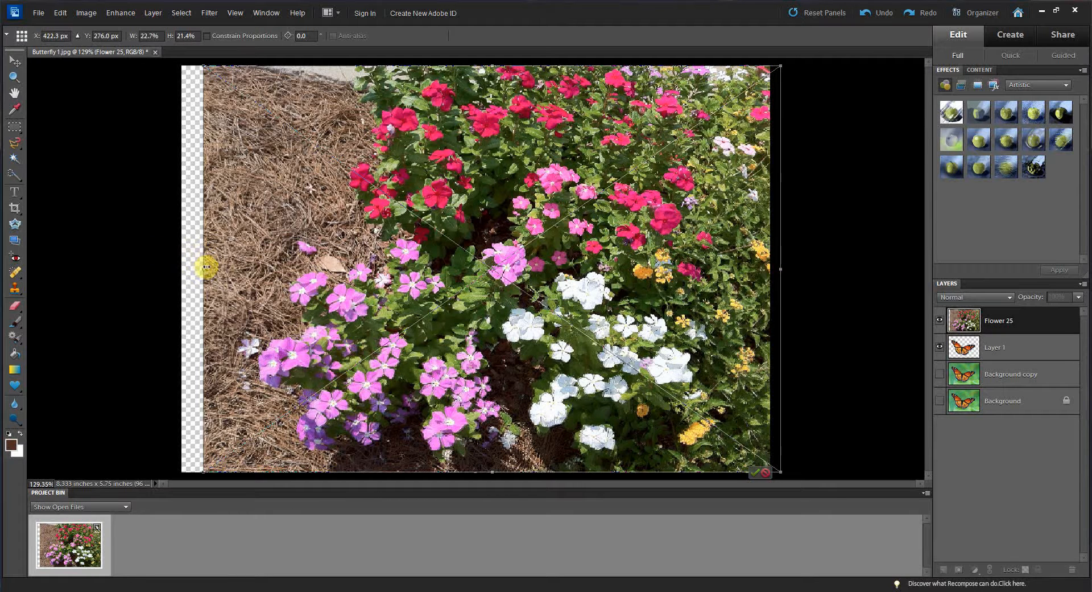
left_click_drag(203, 268, 164, 269)
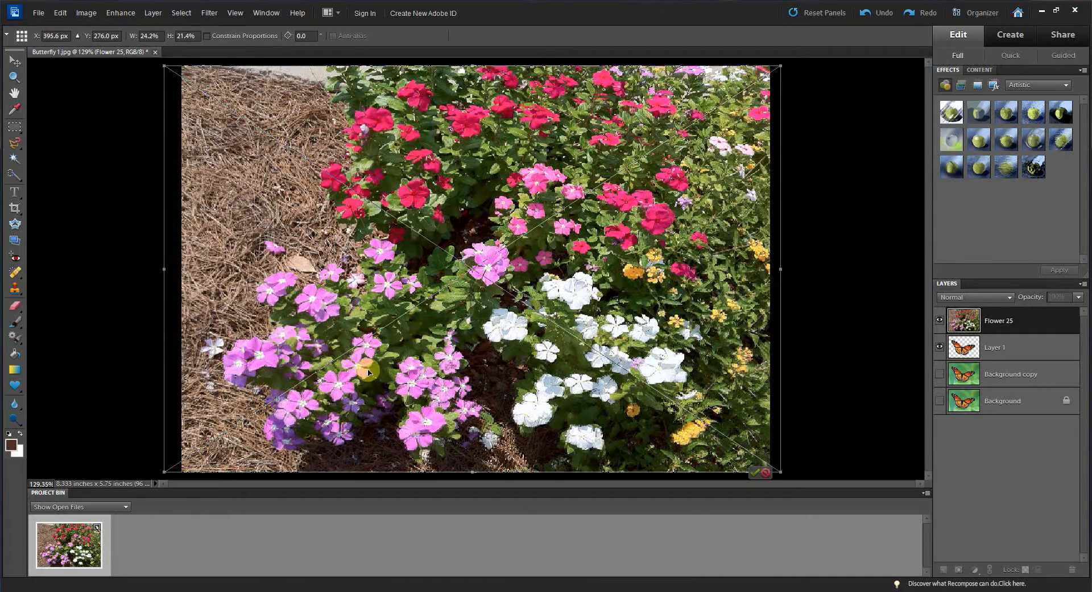
left_click_drag(473, 65, 473, 59)
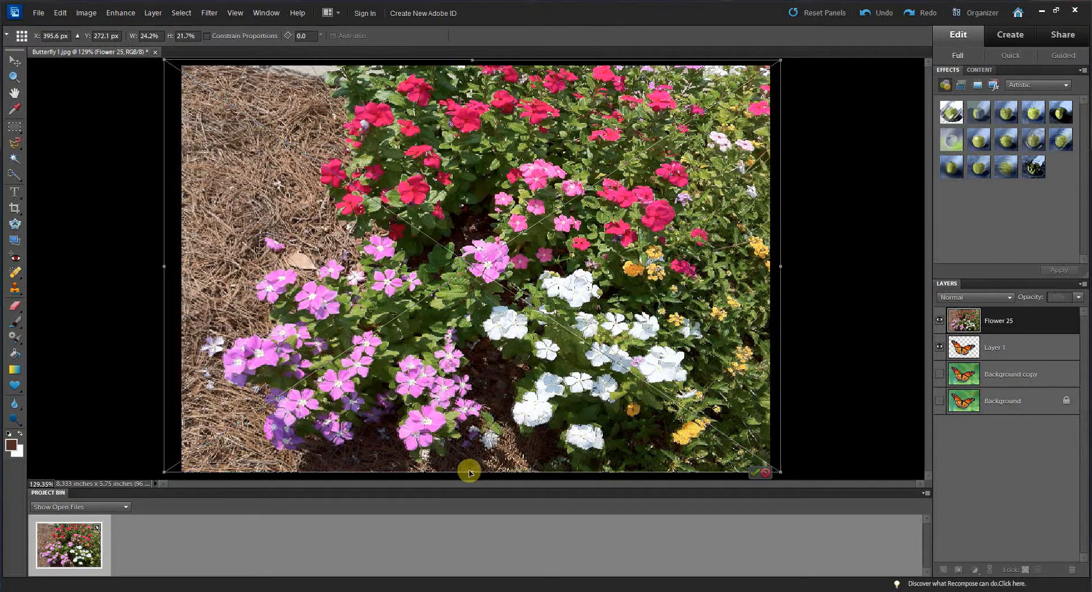
left_click_drag(473, 471, 472, 477)
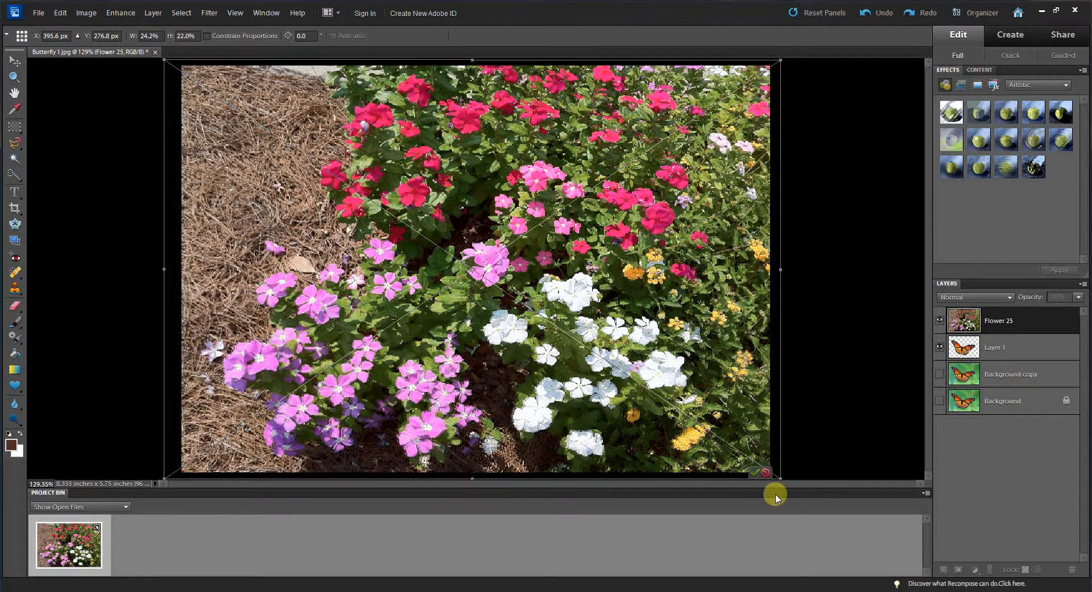
left_click(754, 473)
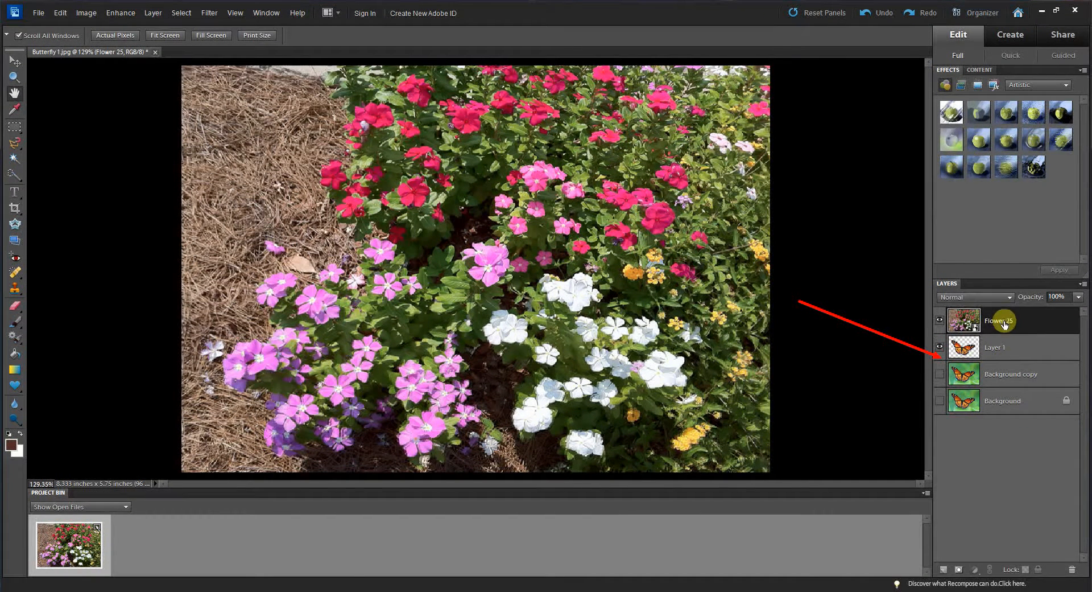
Step: Move the Flower 25 layer beneath Layer 1 and select Layer 1 again
left_click_drag(1004, 323, 1003, 358)
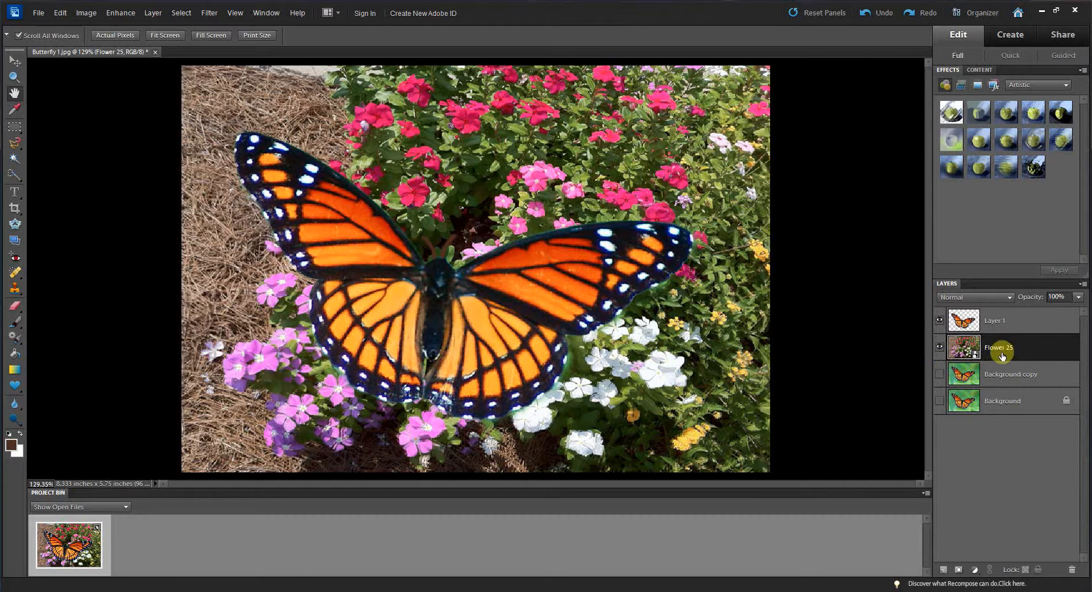
left_click(1015, 320)
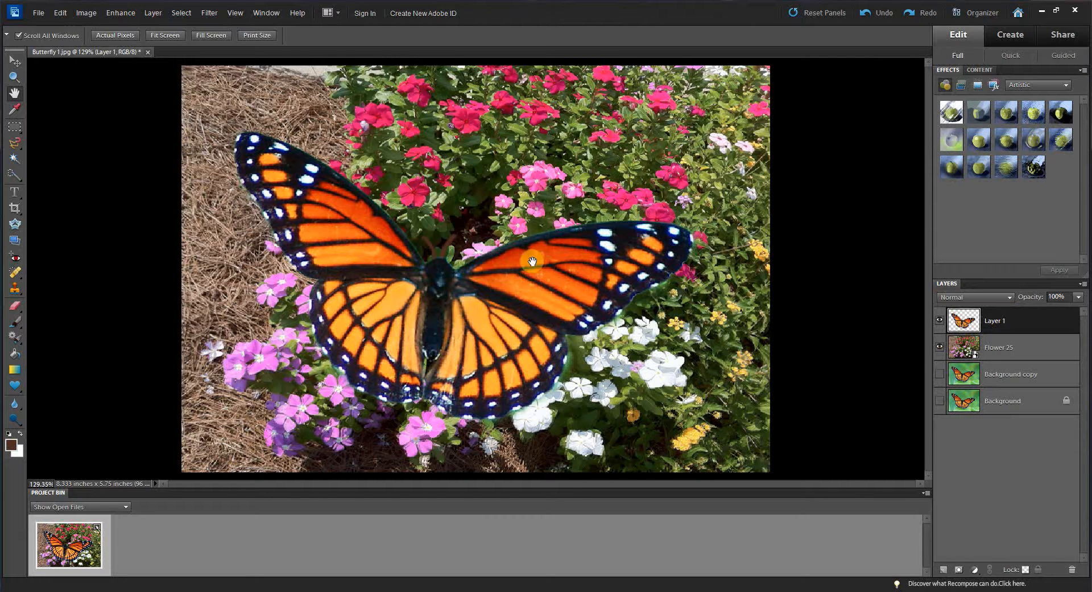
Step: Scale the butterfly down to 31.7% and move it onto the pink flowers near the image centre
left_click(15, 61)
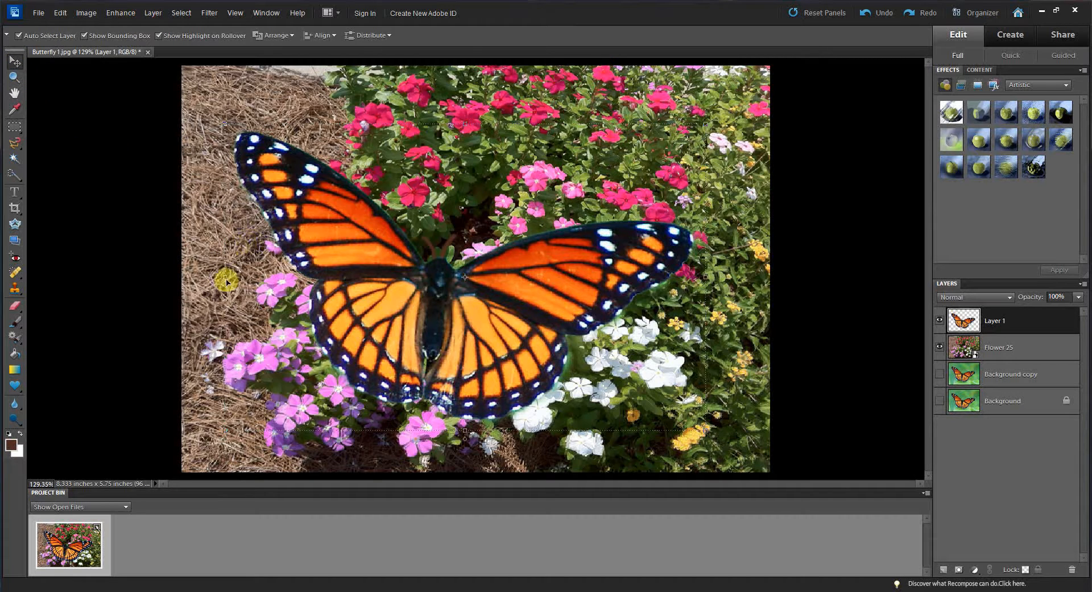
left_click(225, 124)
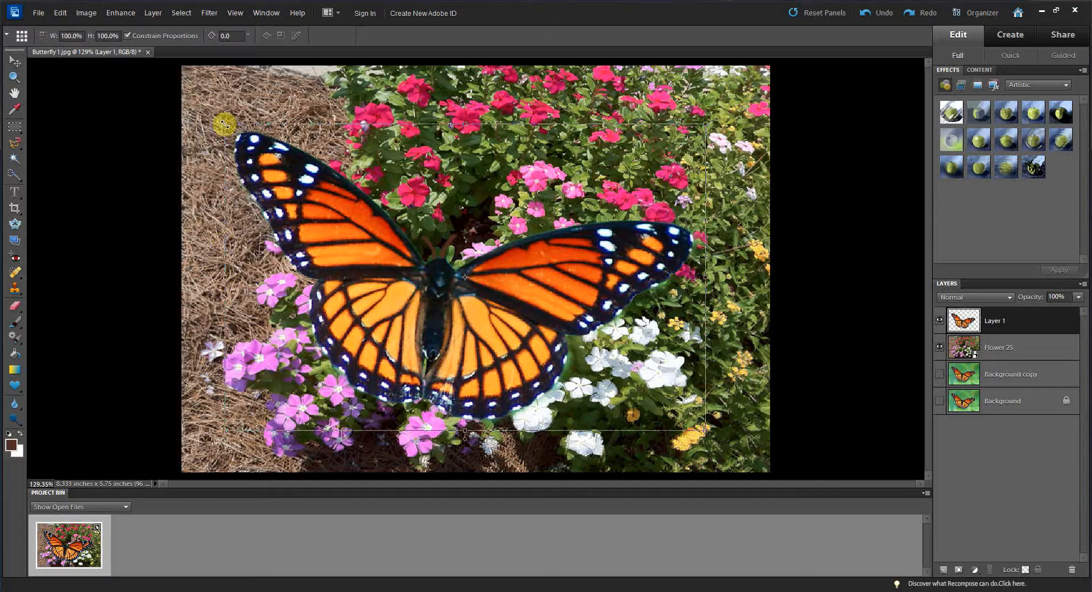
left_click_drag(224, 124, 546, 343)
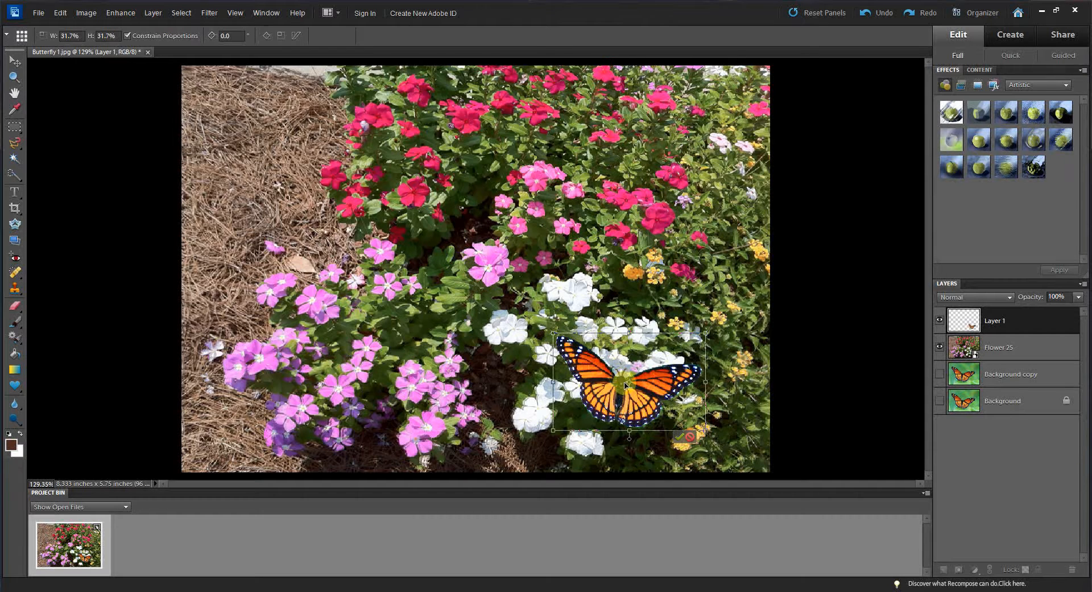
left_click_drag(631, 387, 497, 278)
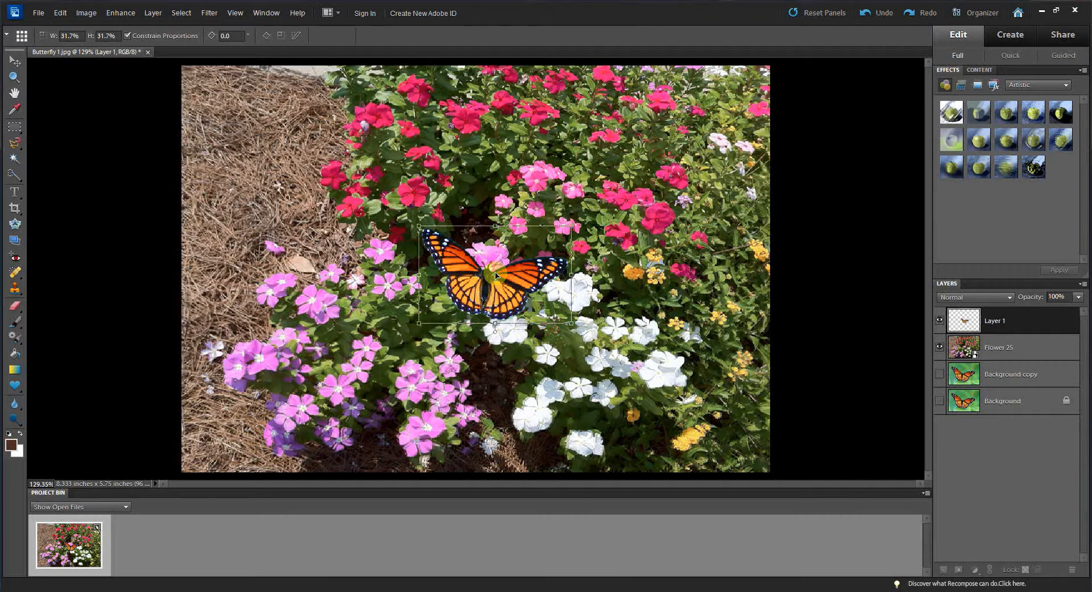
mouse_move(496, 275)
left_mouse_down()
mouse_move(476, 222)
mouse_move(425, 154)
mouse_move(419, 171)
mouse_move(364, 177)
mouse_move(331, 253)
mouse_move(339, 278)
mouse_move(433, 295)
mouse_move(582, 243)
mouse_move(678, 181)
mouse_move(539, 230)
mouse_move(497, 277)
left_mouse_up()
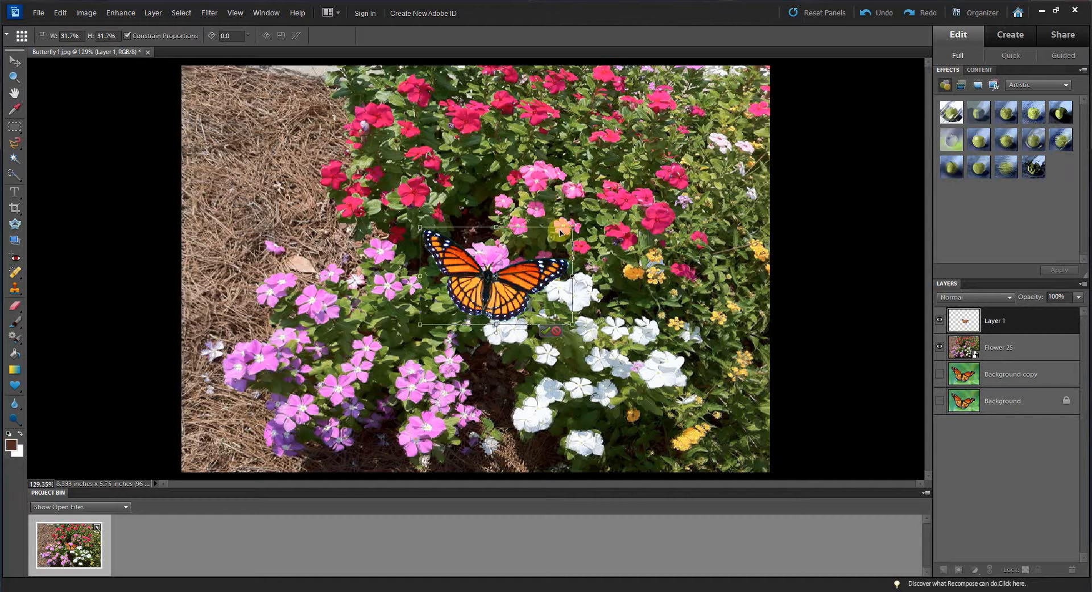
Step: Rotate the butterfly to -25.1°, enlarge it to 33.4%, reposition it slightly, and commit the transform
left_click_drag(576, 222, 557, 178)
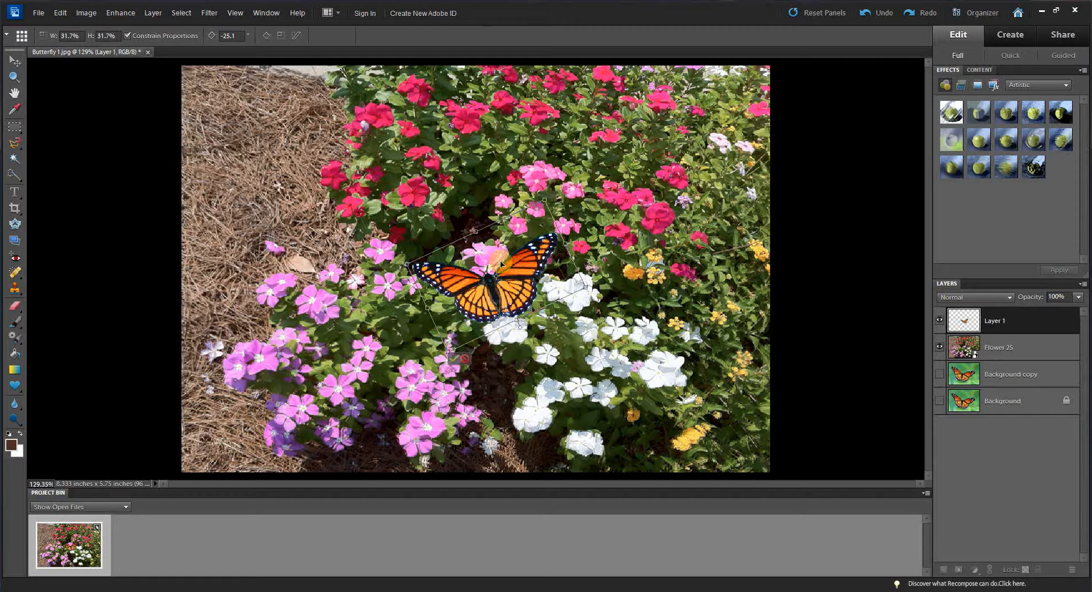
left_click_drag(495, 277, 499, 268)
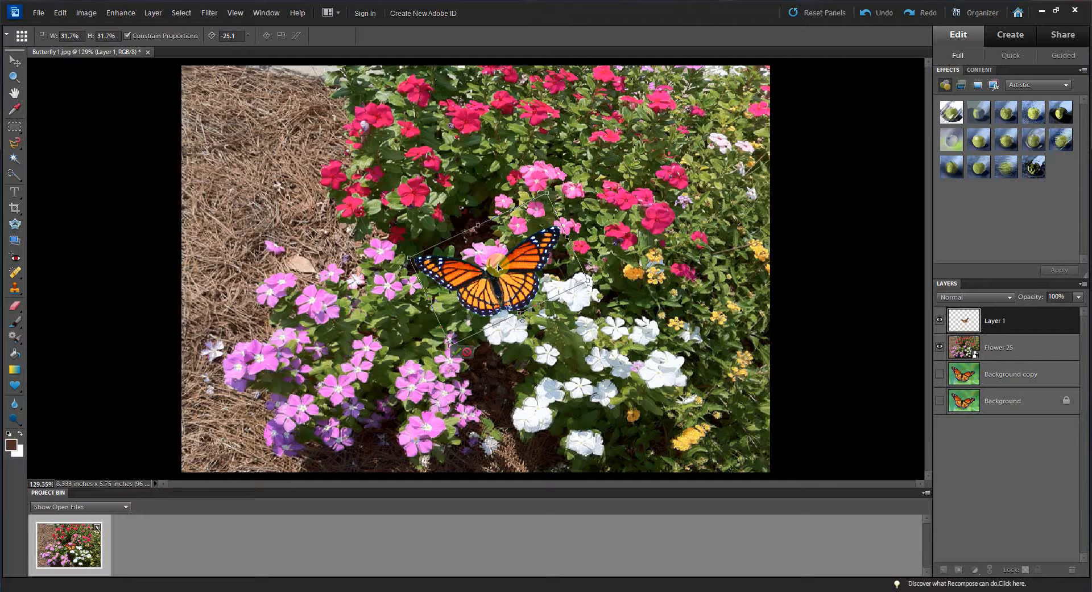
left_click_drag(549, 193, 552, 184)
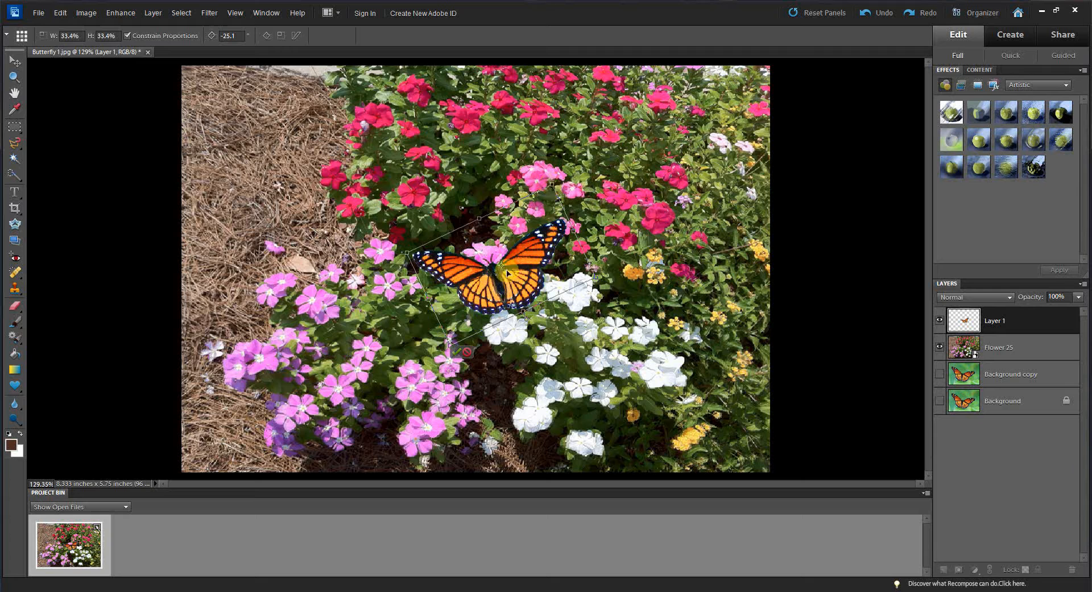
left_click_drag(503, 266, 499, 270)
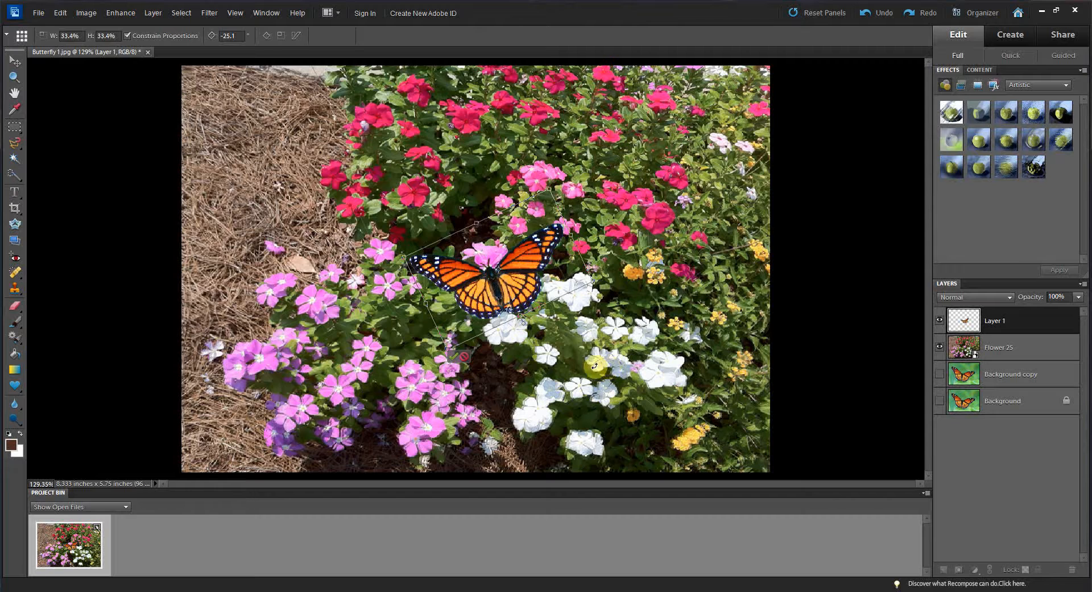
left_click(454, 359)
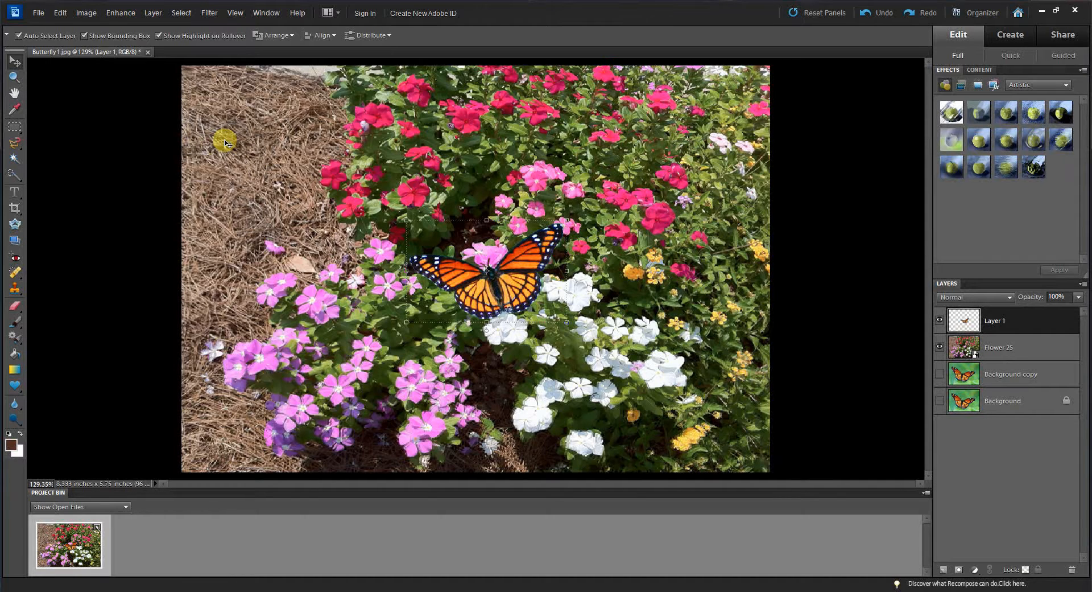
Step: Zoom in closely to inspect the butterfly's edges against the flowers, then return to a fit-screen view
left_click(15, 93)
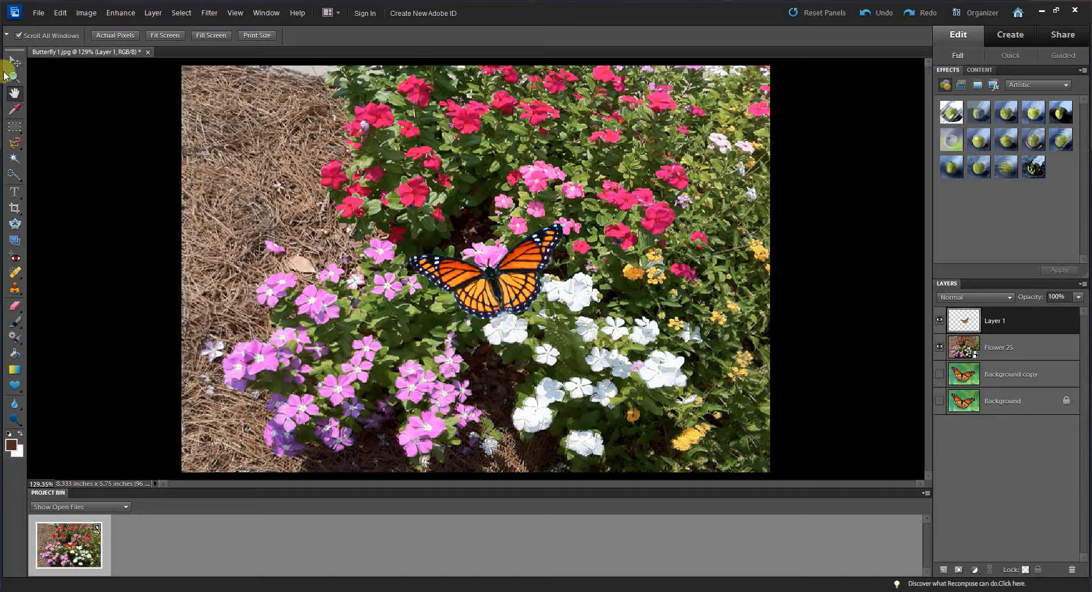
left_click(13, 76)
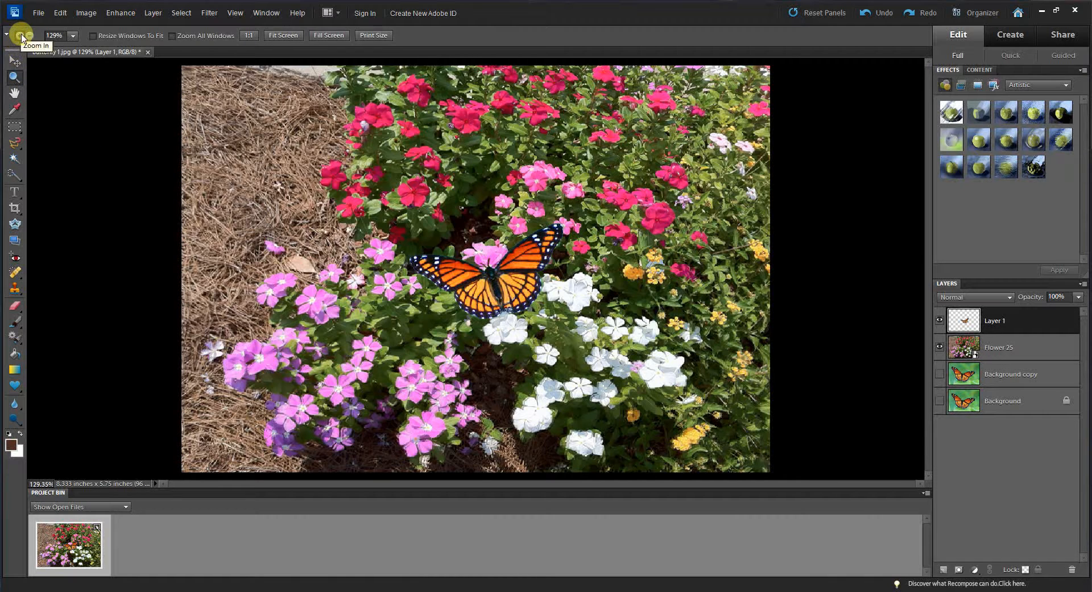
left_click(501, 305)
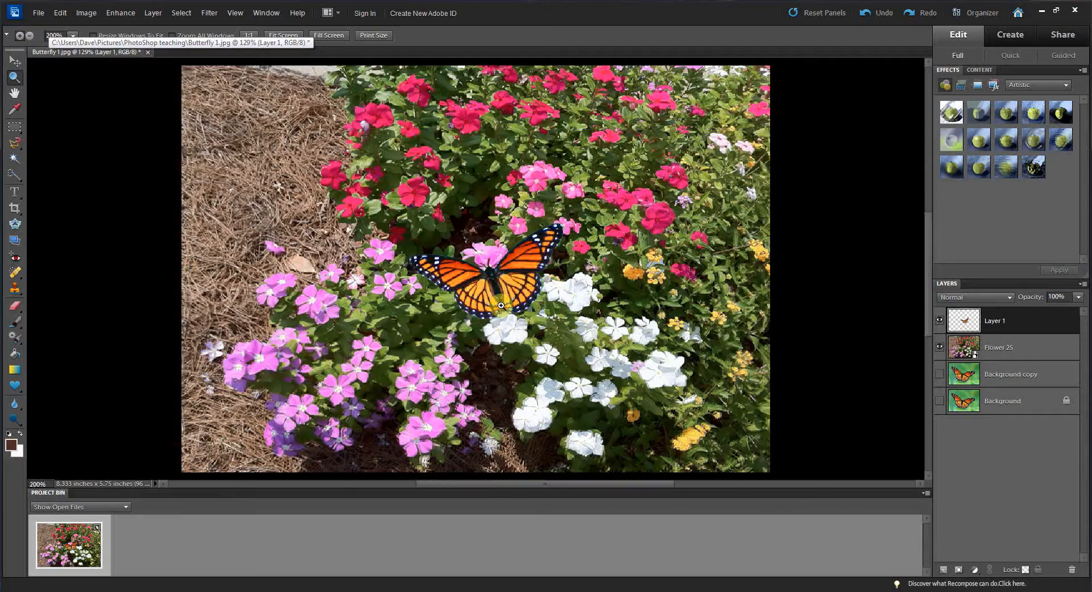
left_click(500, 306)
left_click(500, 306)
left_click(500, 306)
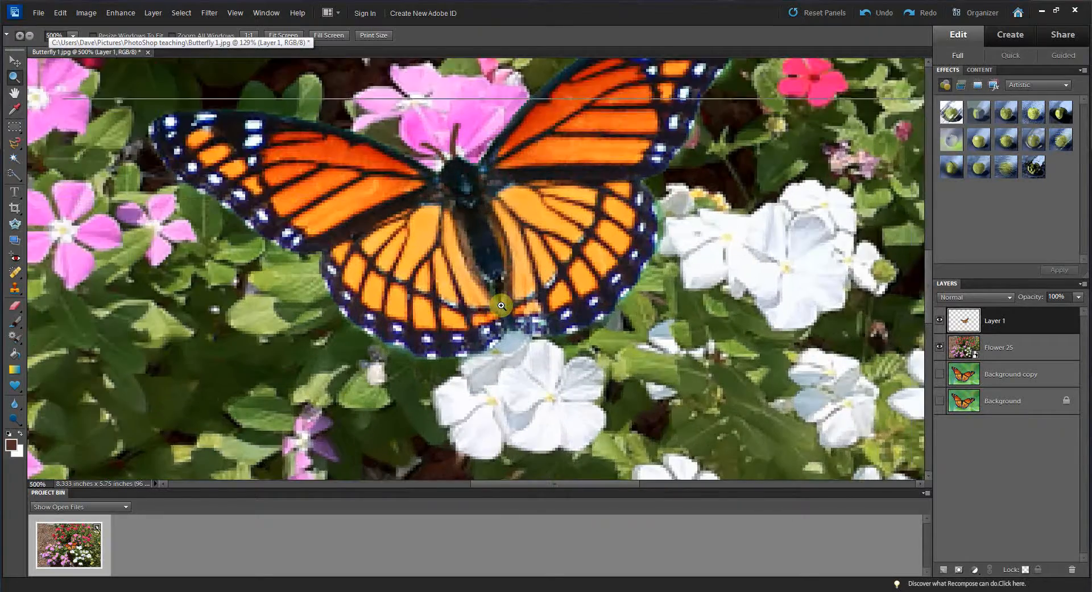
left_click(501, 305)
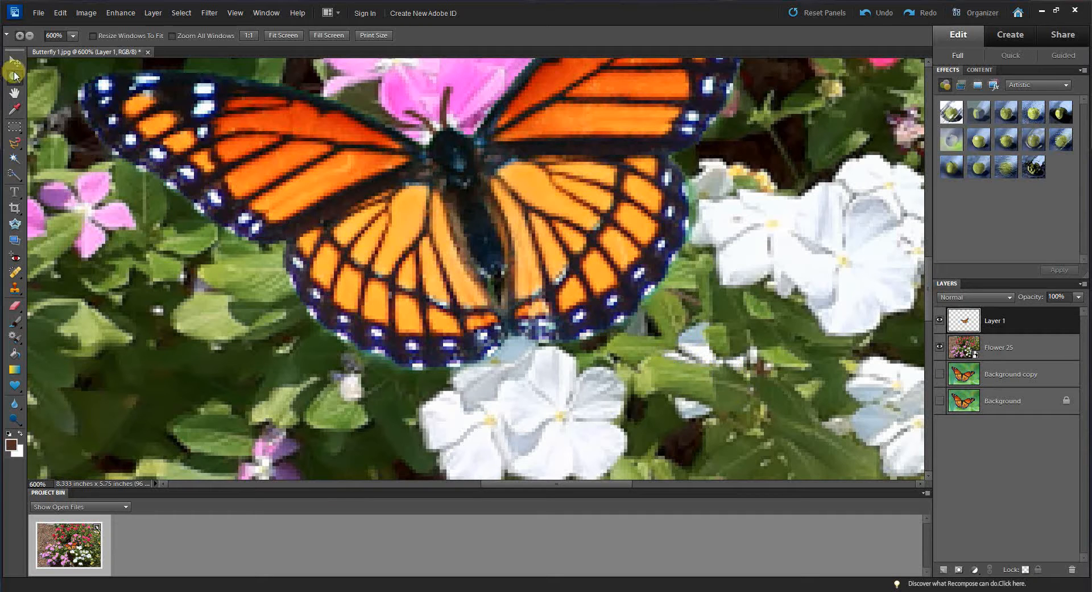
left_click(30, 35)
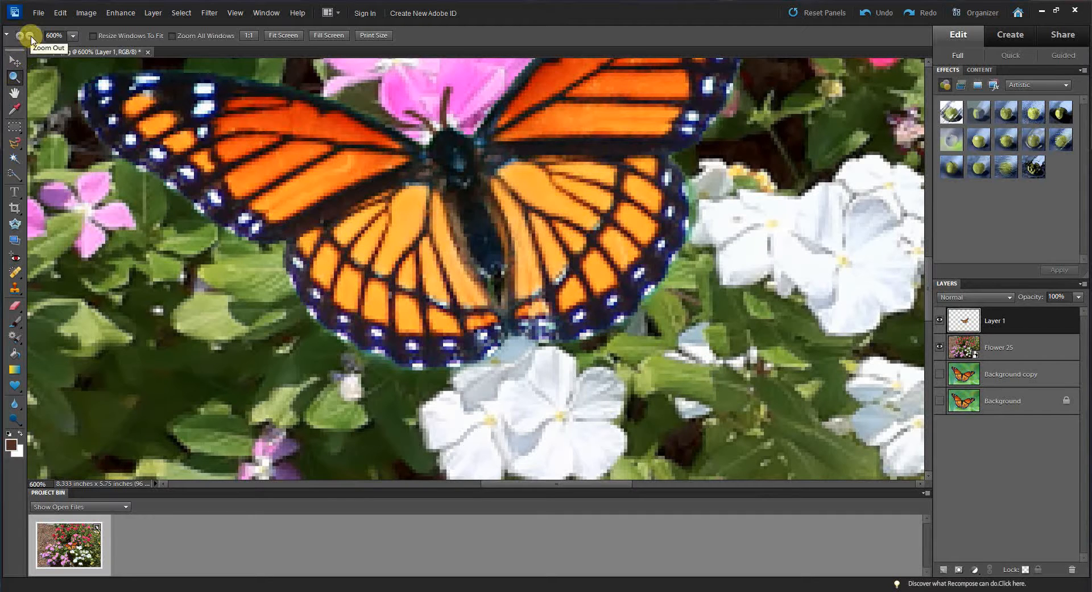
left_click(490, 270)
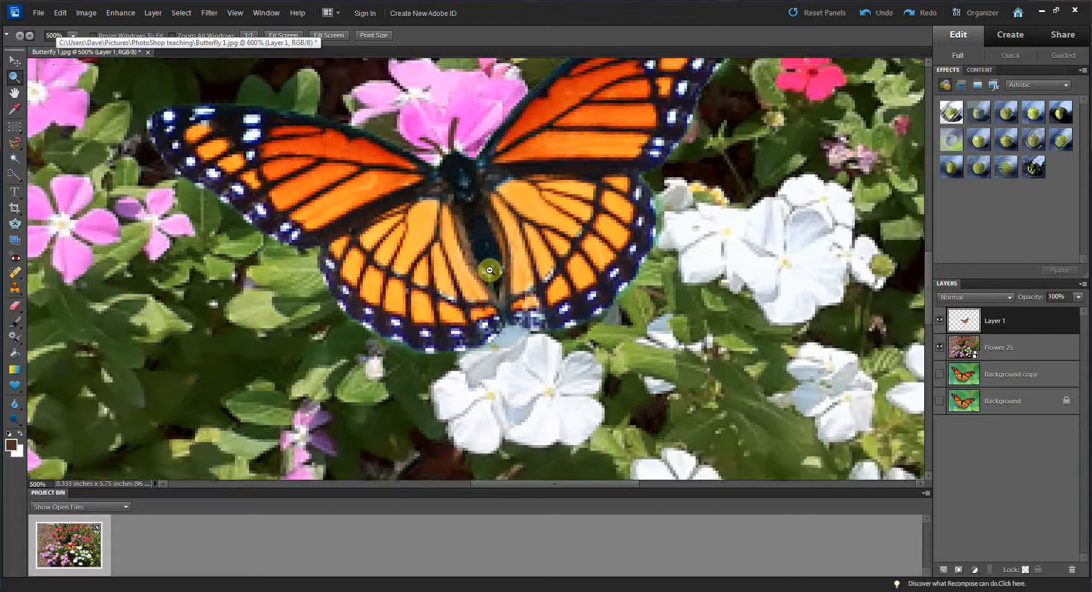
left_click(490, 270)
left_click(490, 270)
left_click(490, 270)
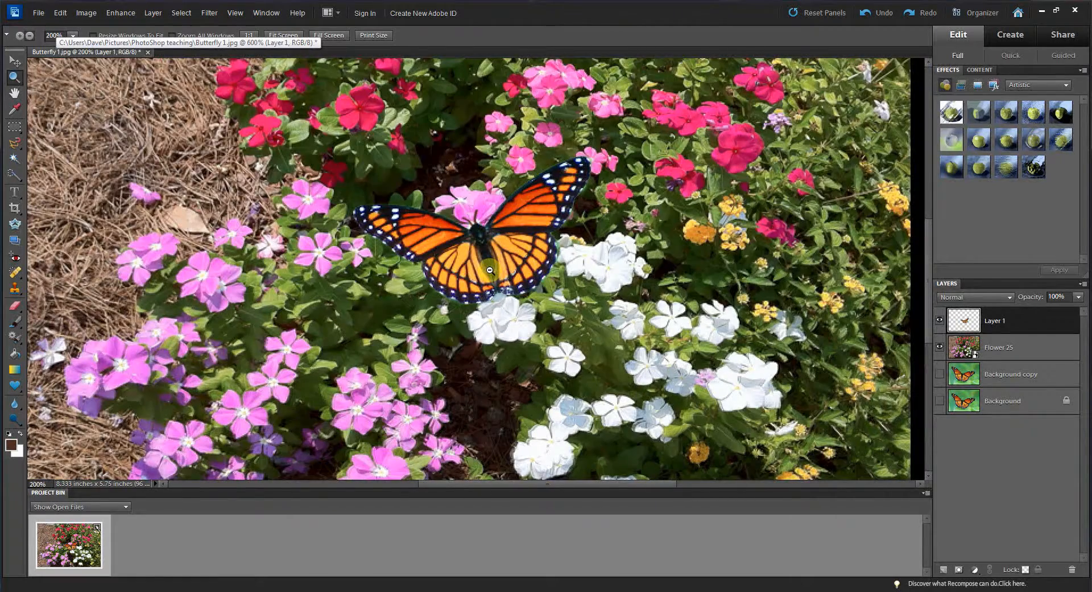
left_click(490, 270)
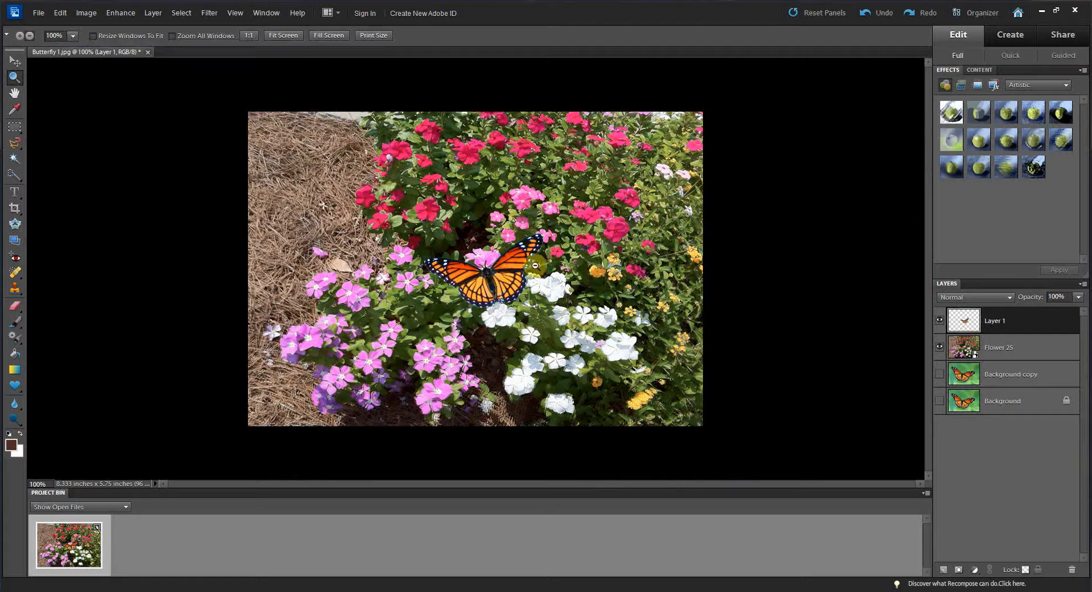
left_click(14, 93)
right_click(500, 184)
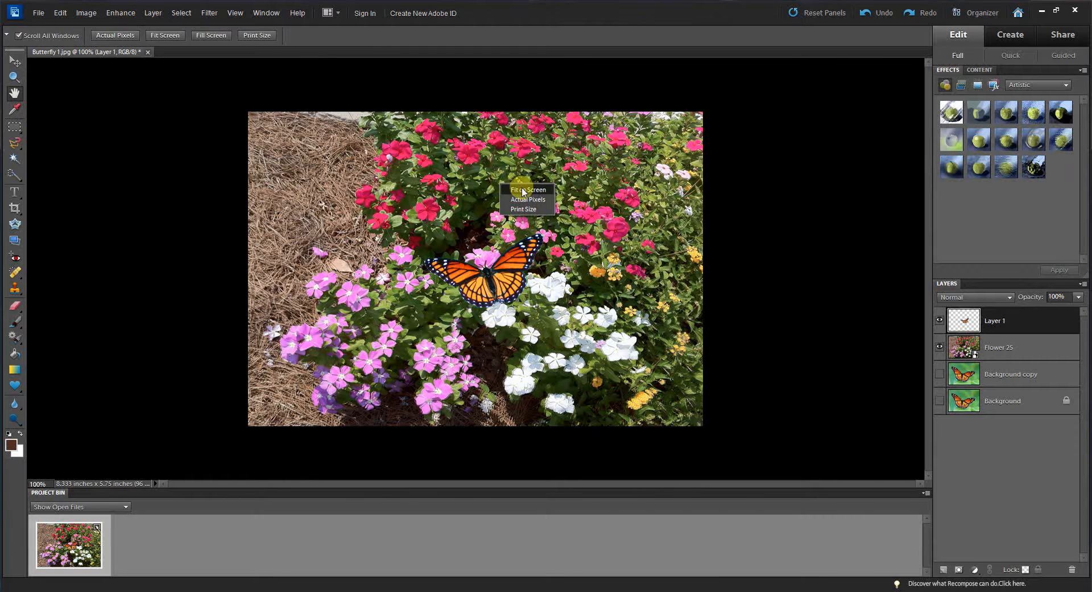
left_click(524, 190)
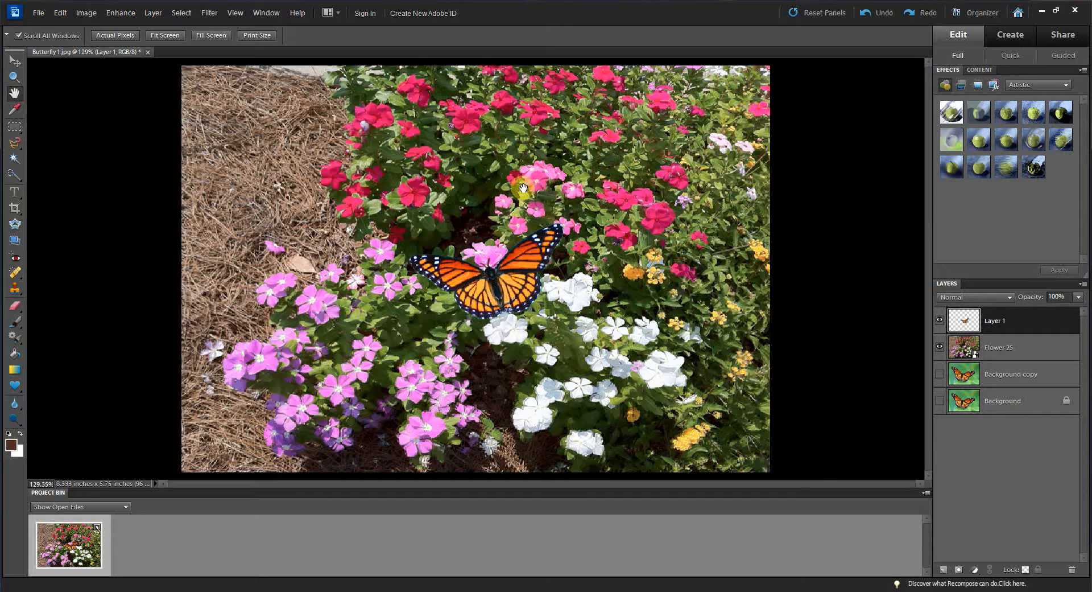